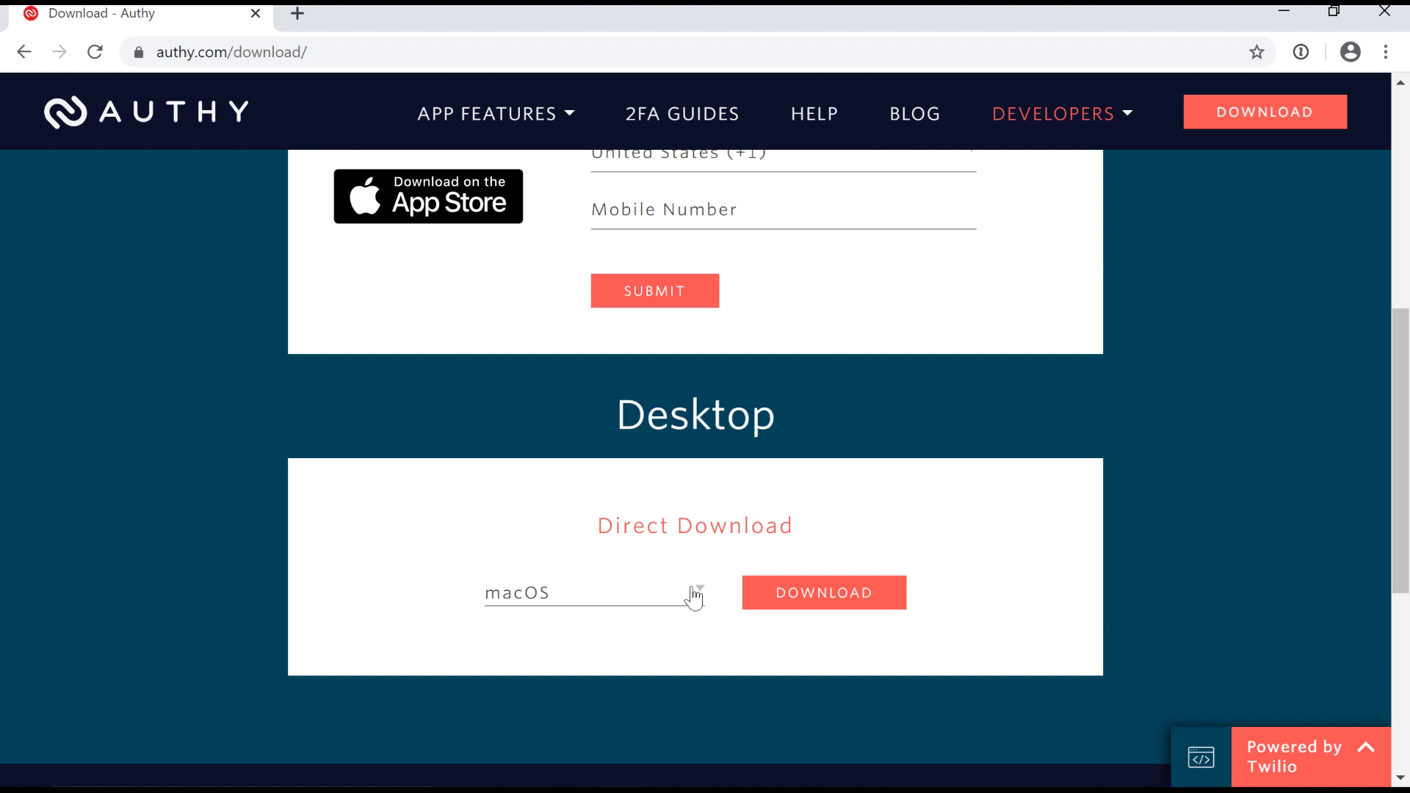
Switch the Authy Desktop direct download to Windows 64bit and download the installer.
click(697, 596)
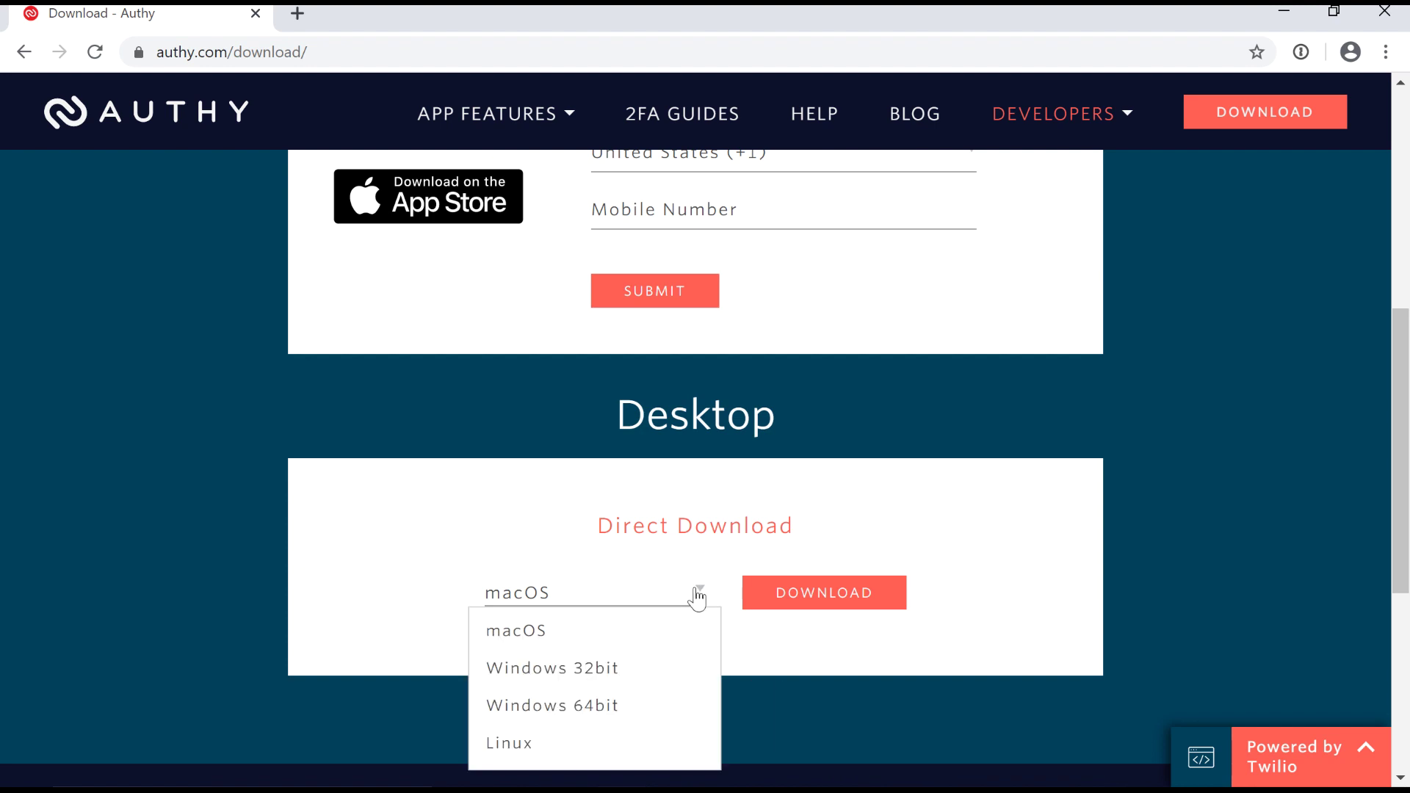
click(608, 707)
scroll(1062, 600, up, 1)
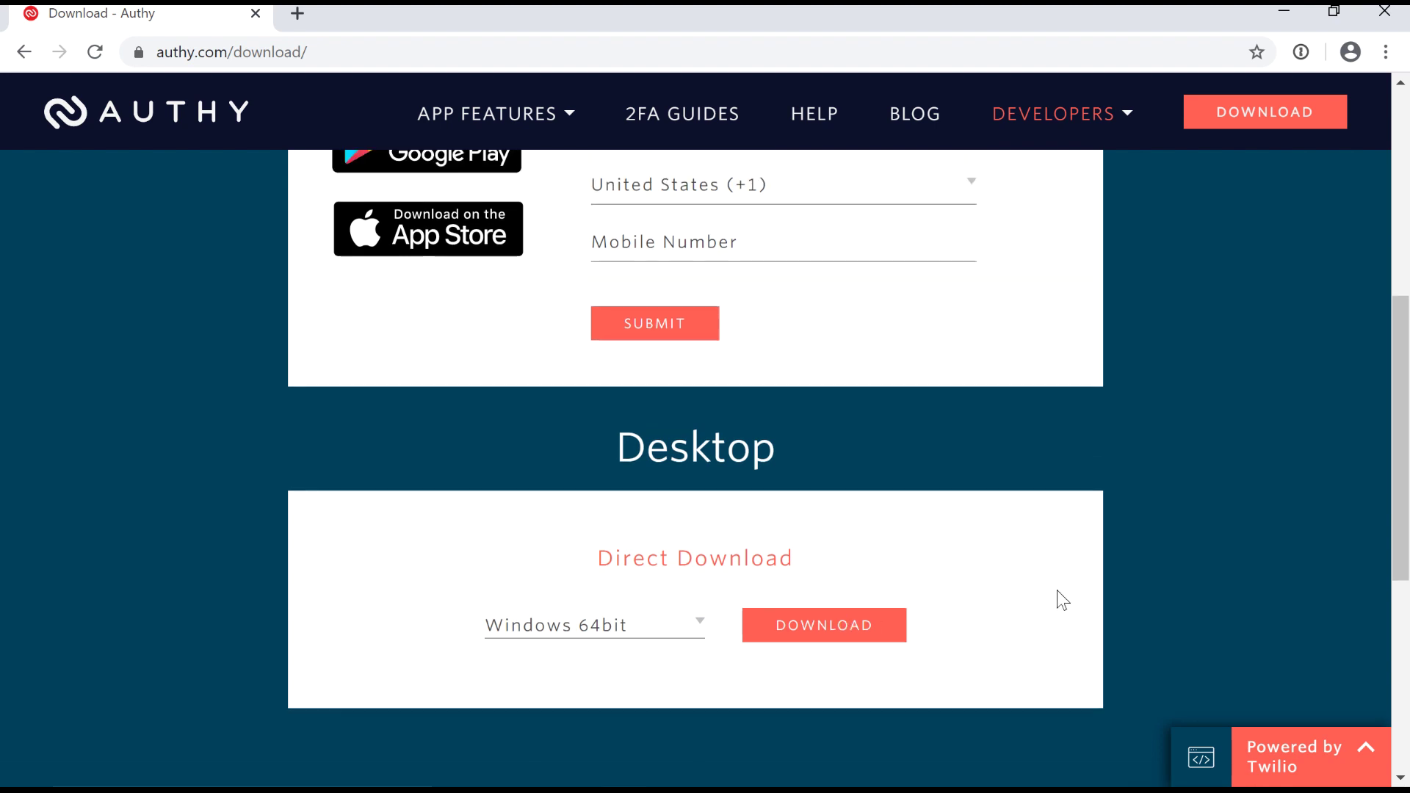
scroll(1057, 597, down, 3)
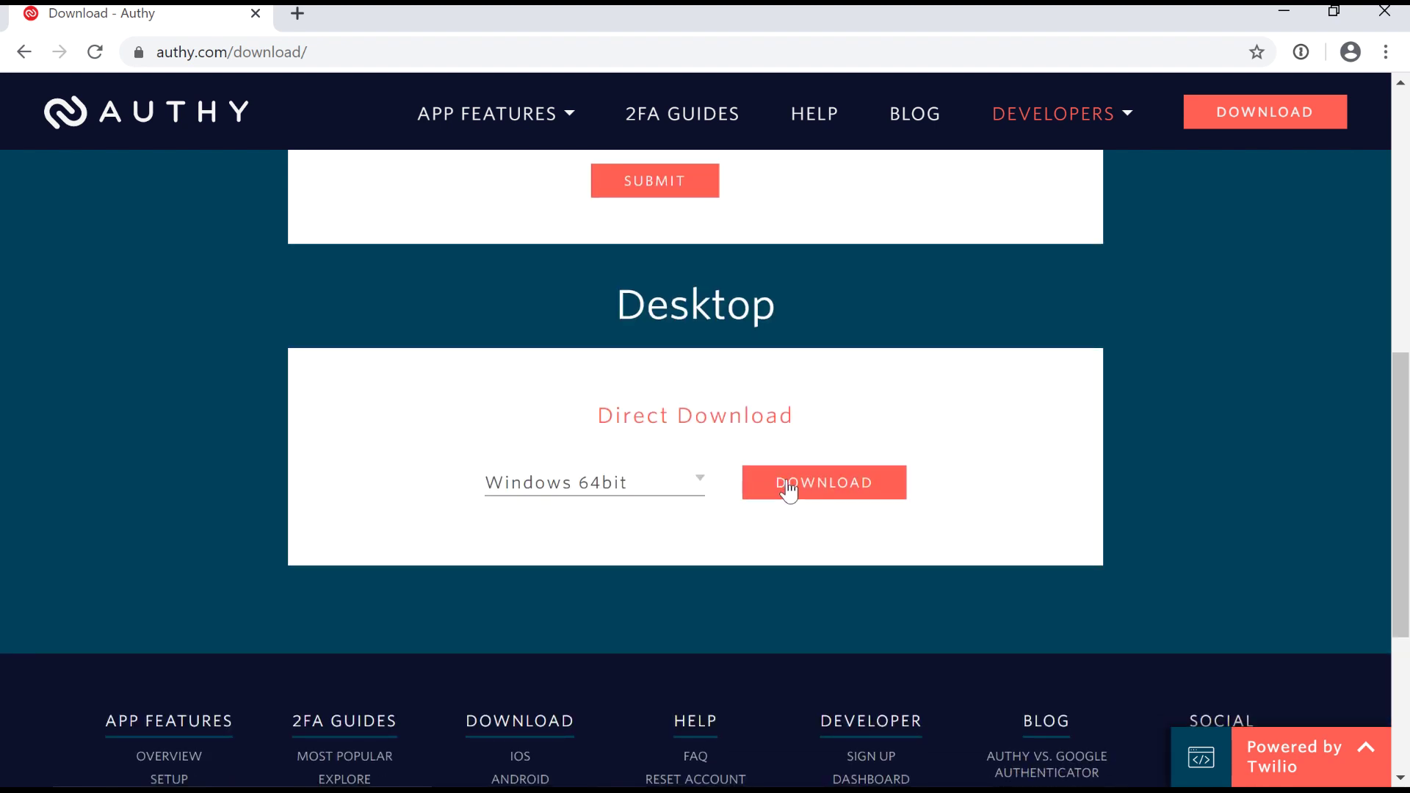
click(789, 490)
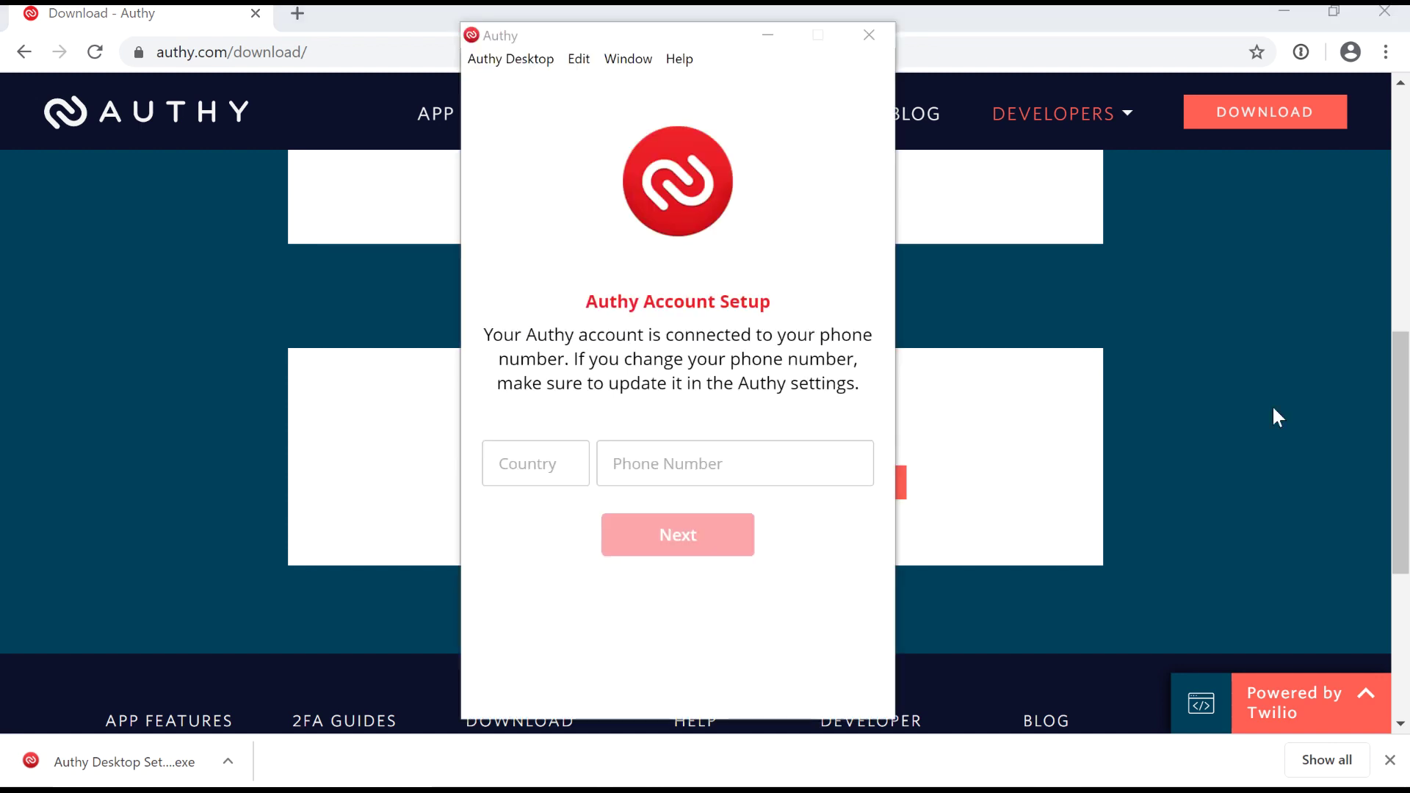
Select Canada (+1) as the country, enter the phone number and submit it.
click(558, 460)
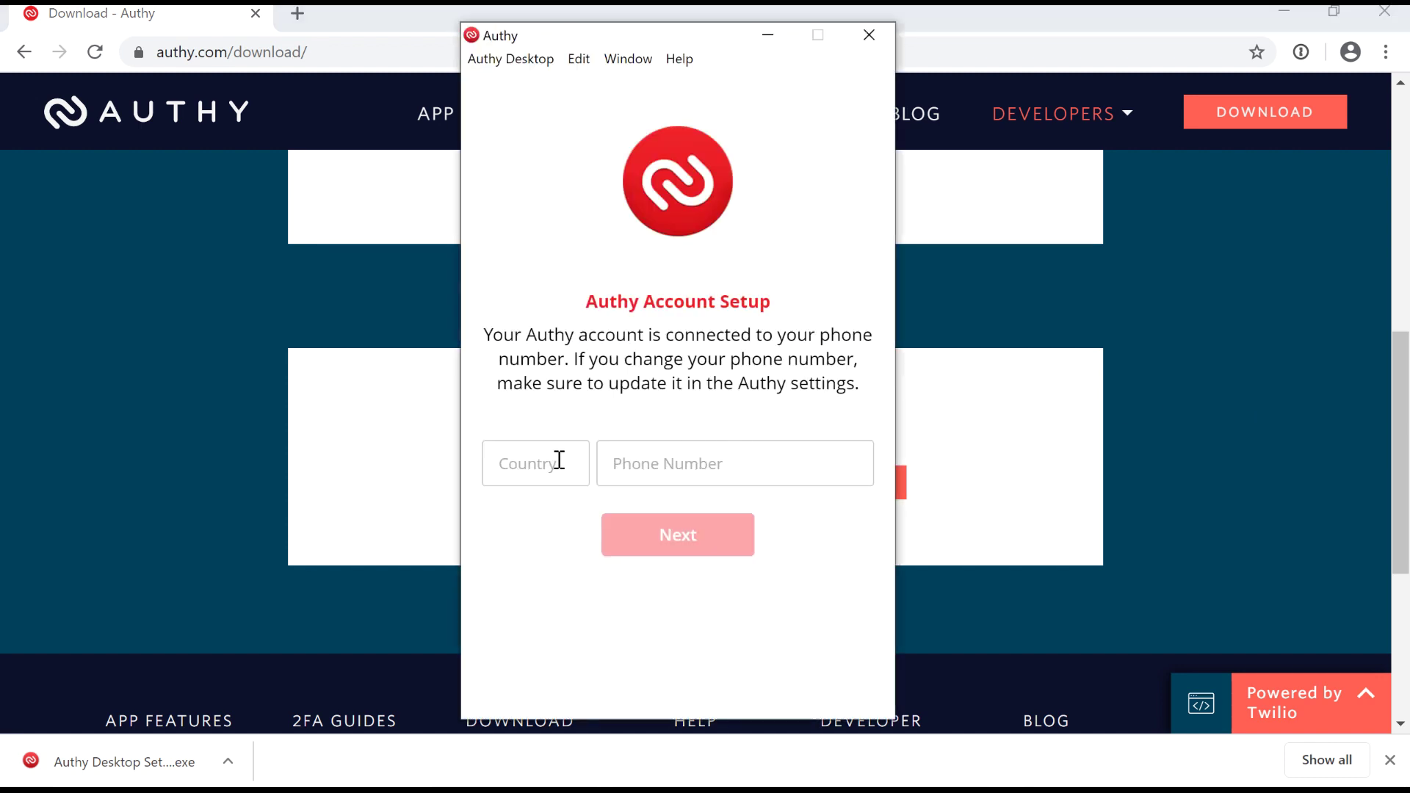
scroll(661, 624, down, 5)
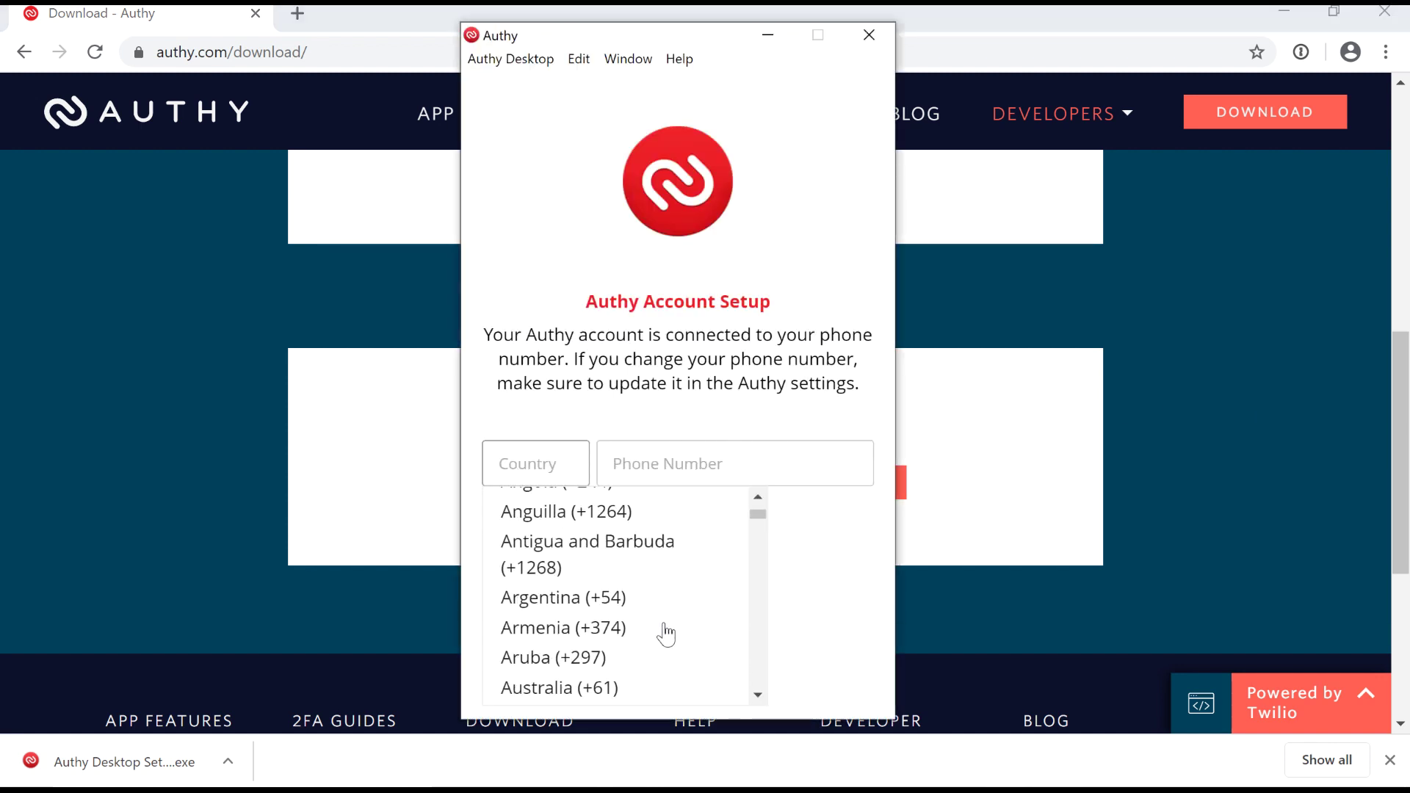
scroll(664, 632, down, 6)
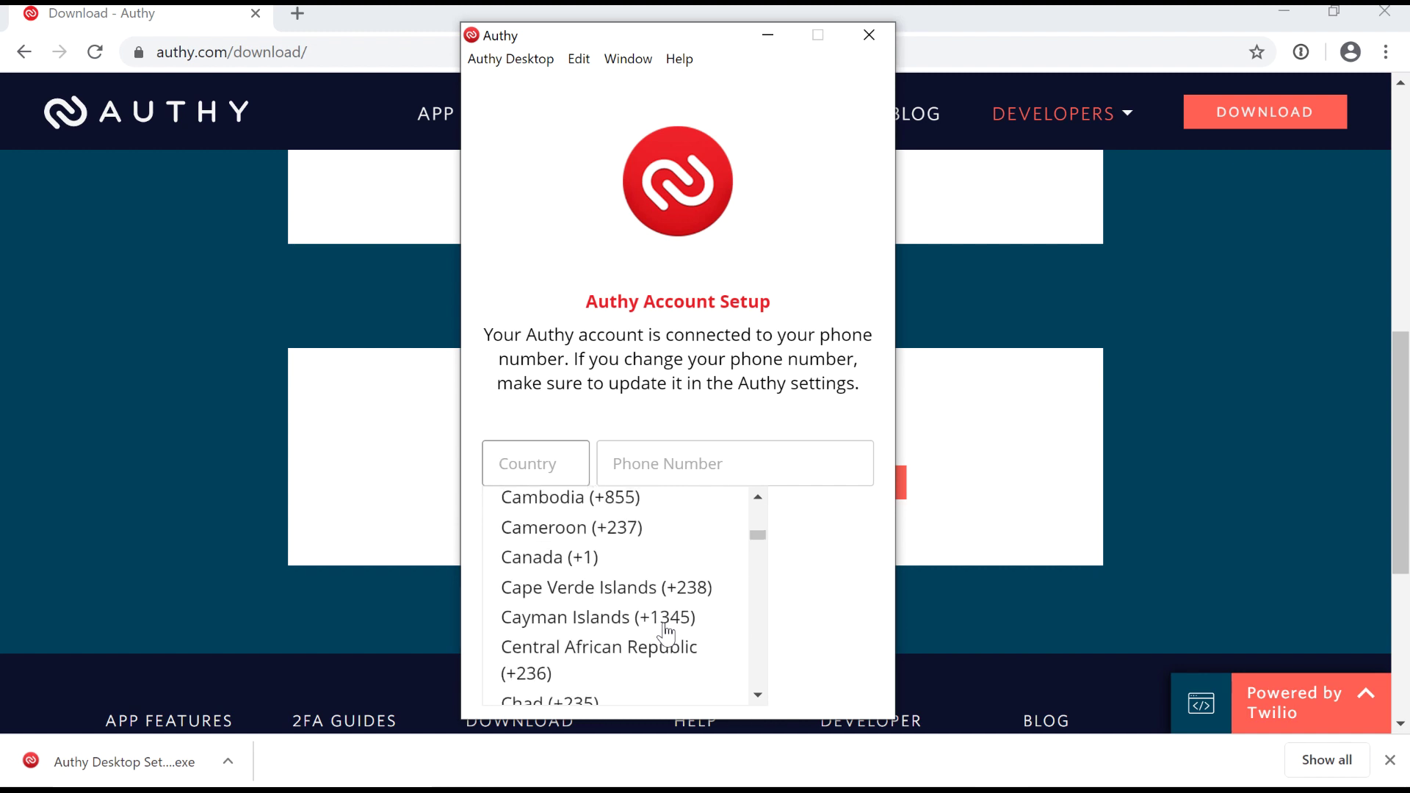
click(602, 555)
click(664, 463)
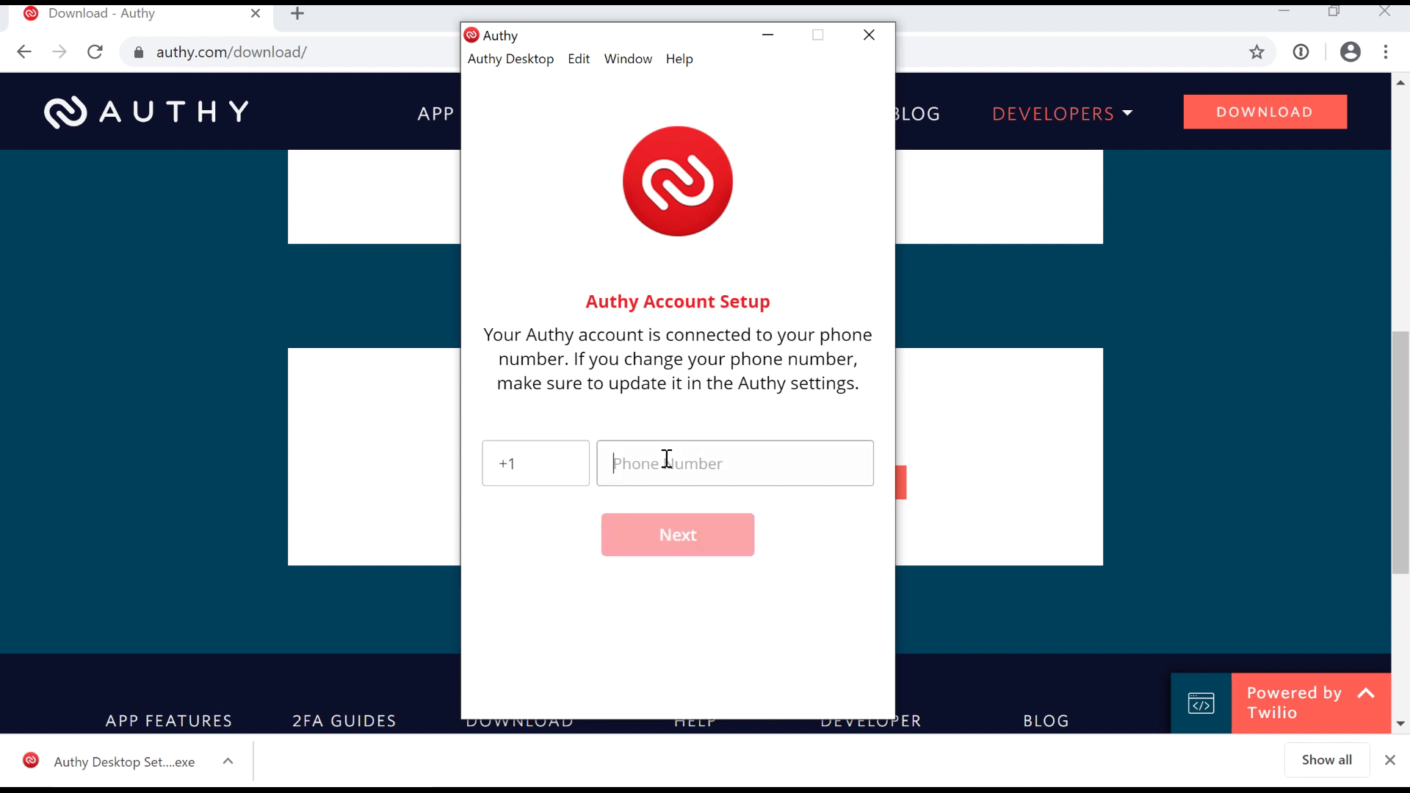
key(ctrl+v)
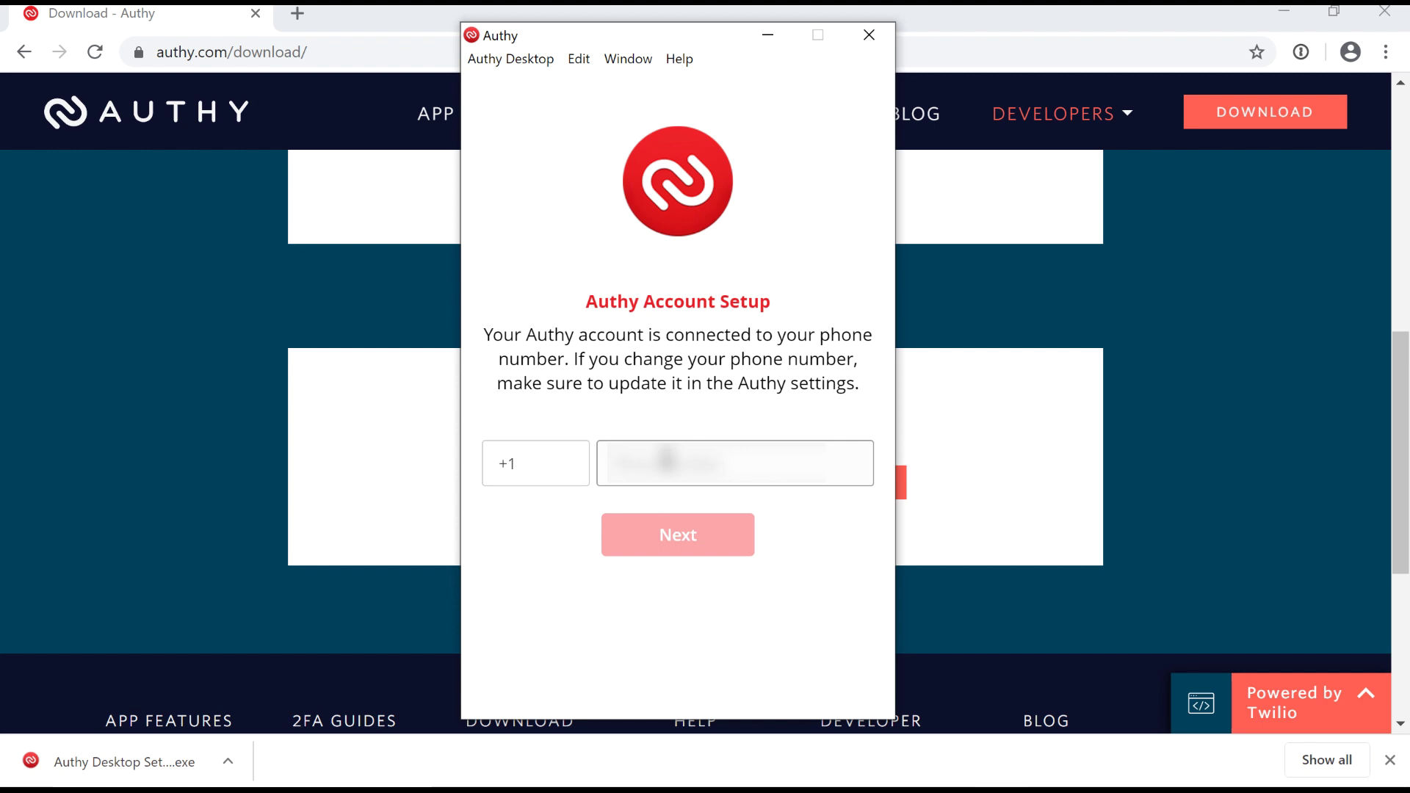
text(••••••)
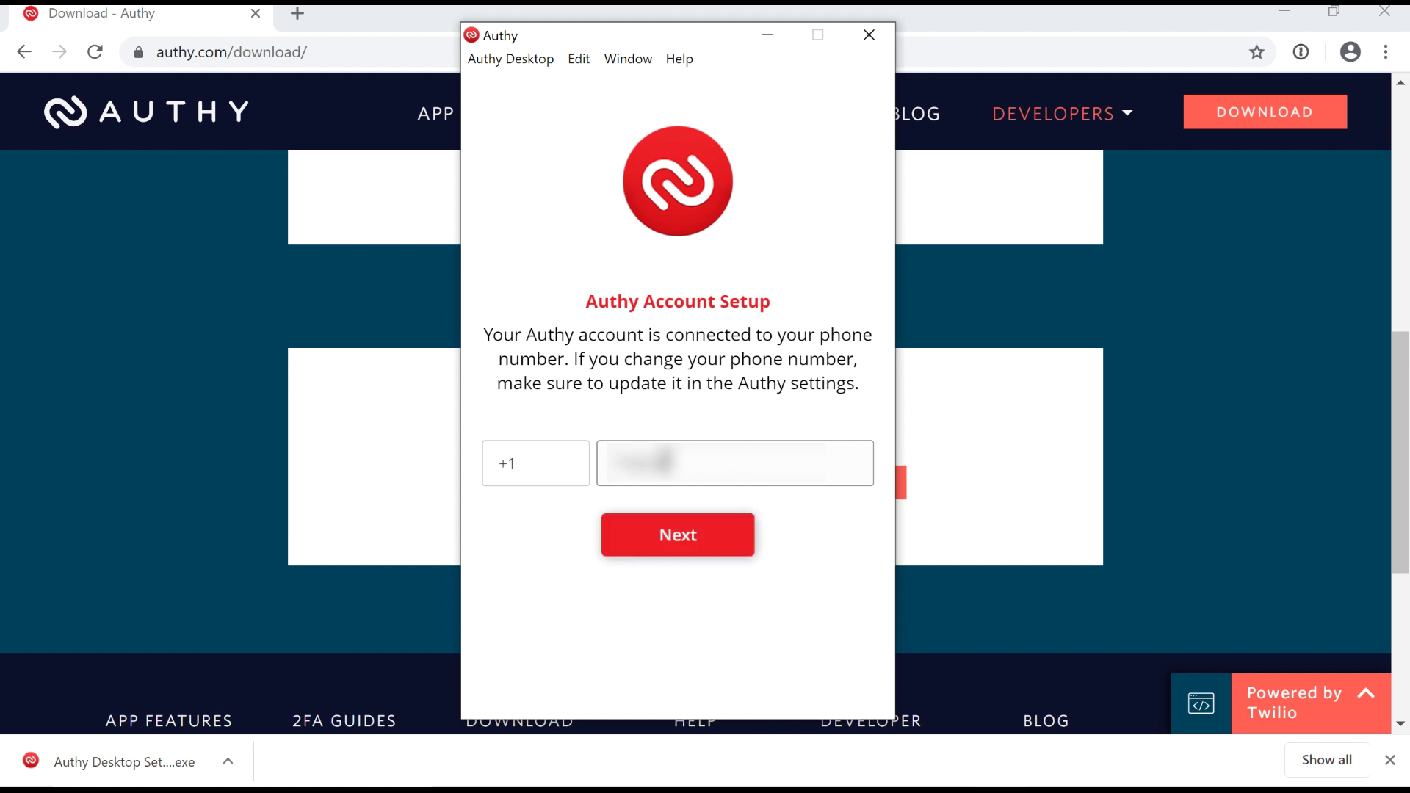
text(••••)
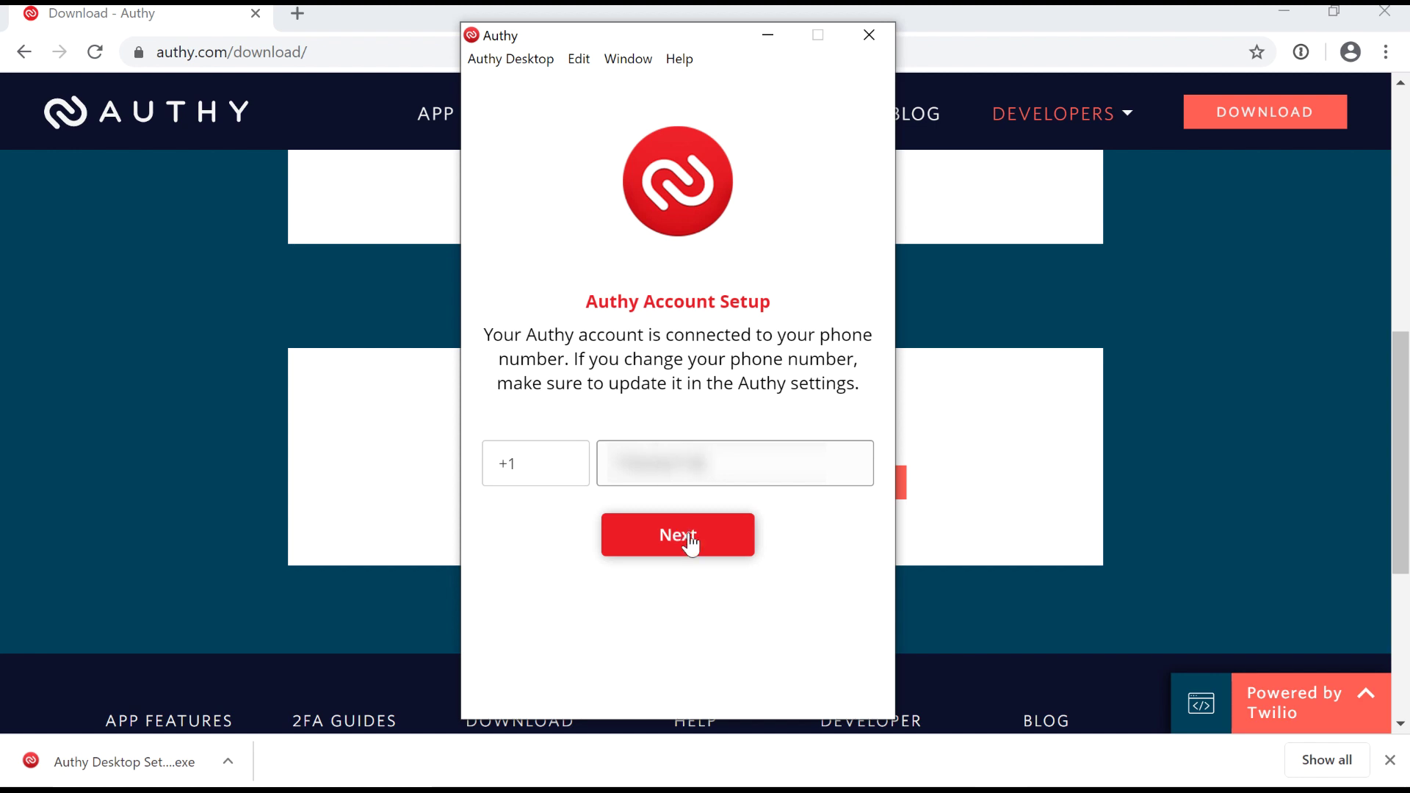
click(690, 542)
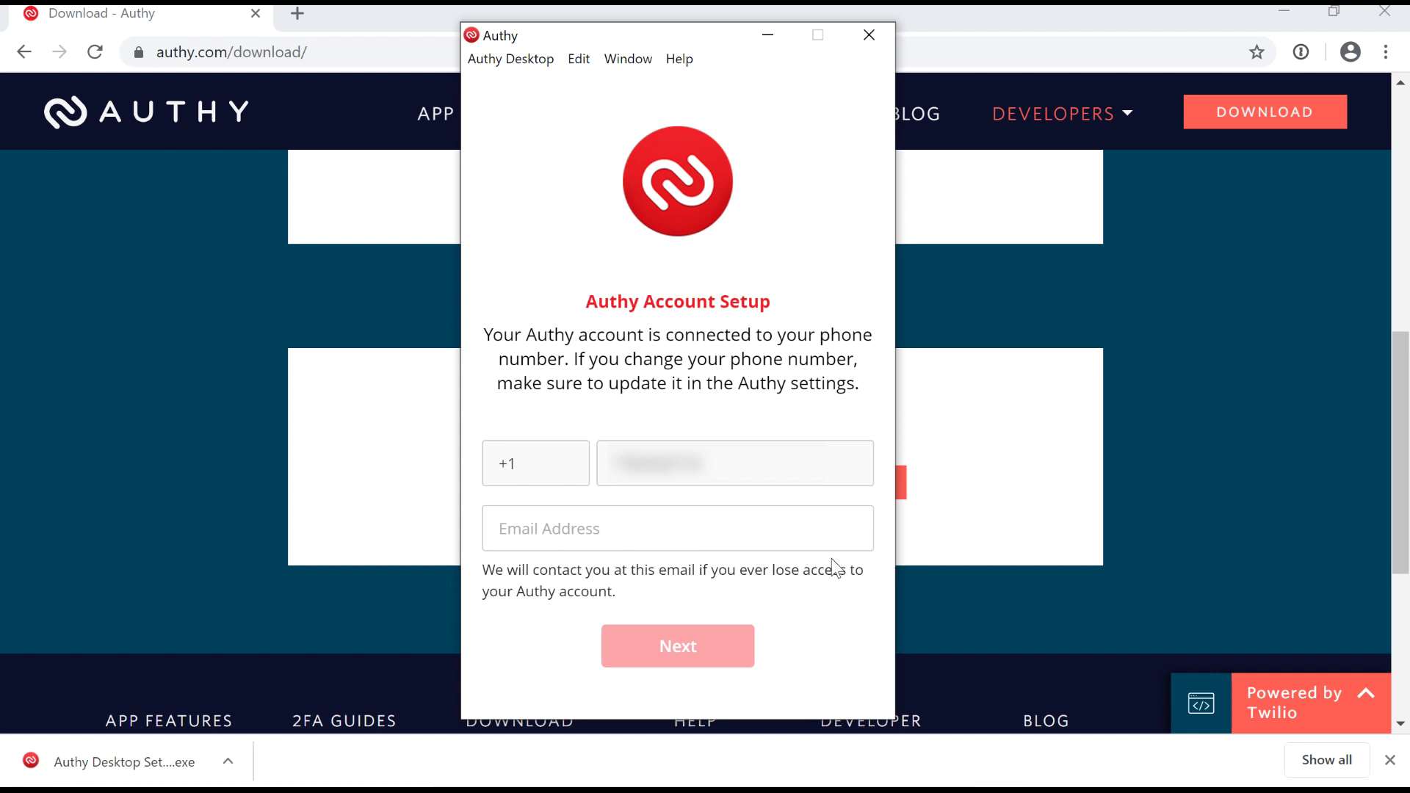
Enter the account's e-mail address and submit the account details for verification.
click(618, 534)
text(?)
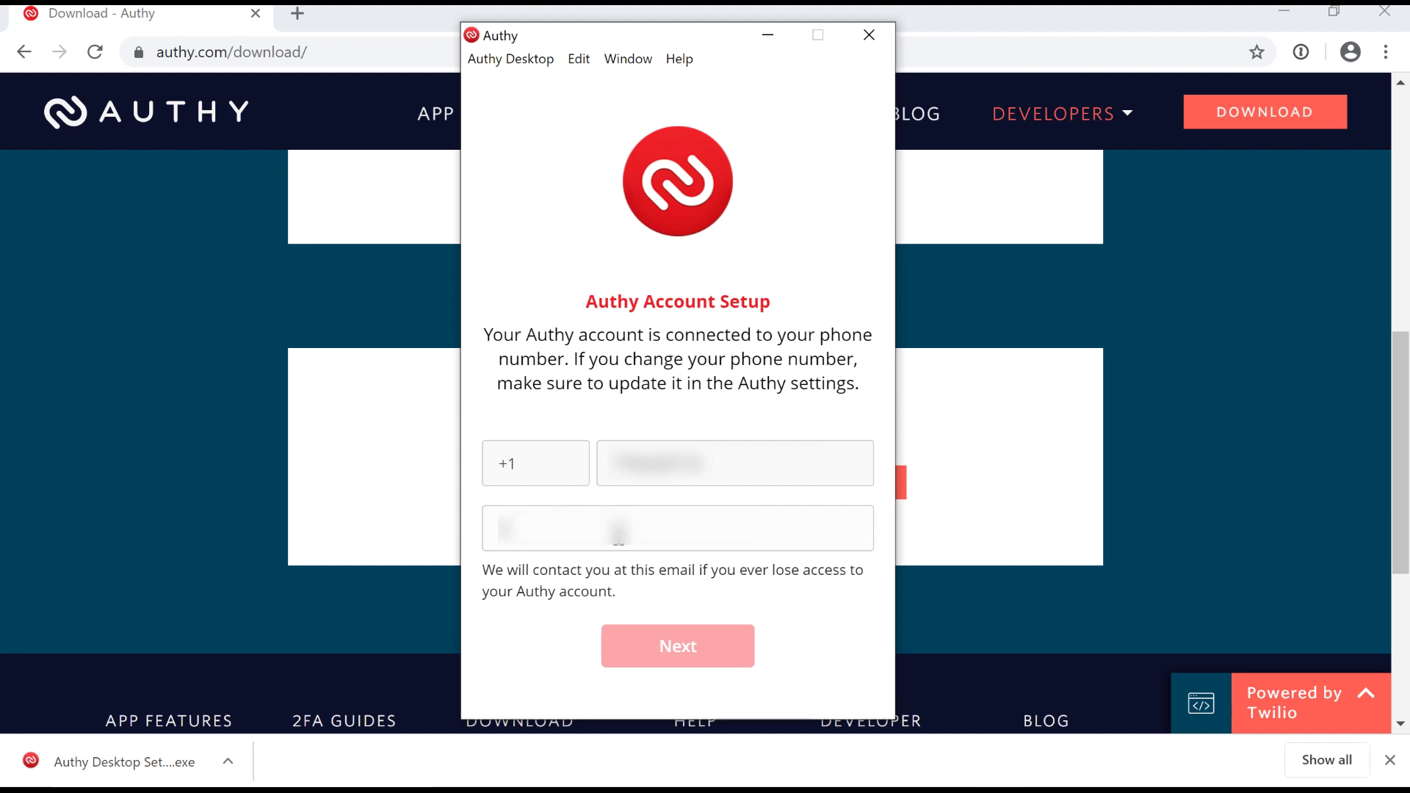
text(?????????)
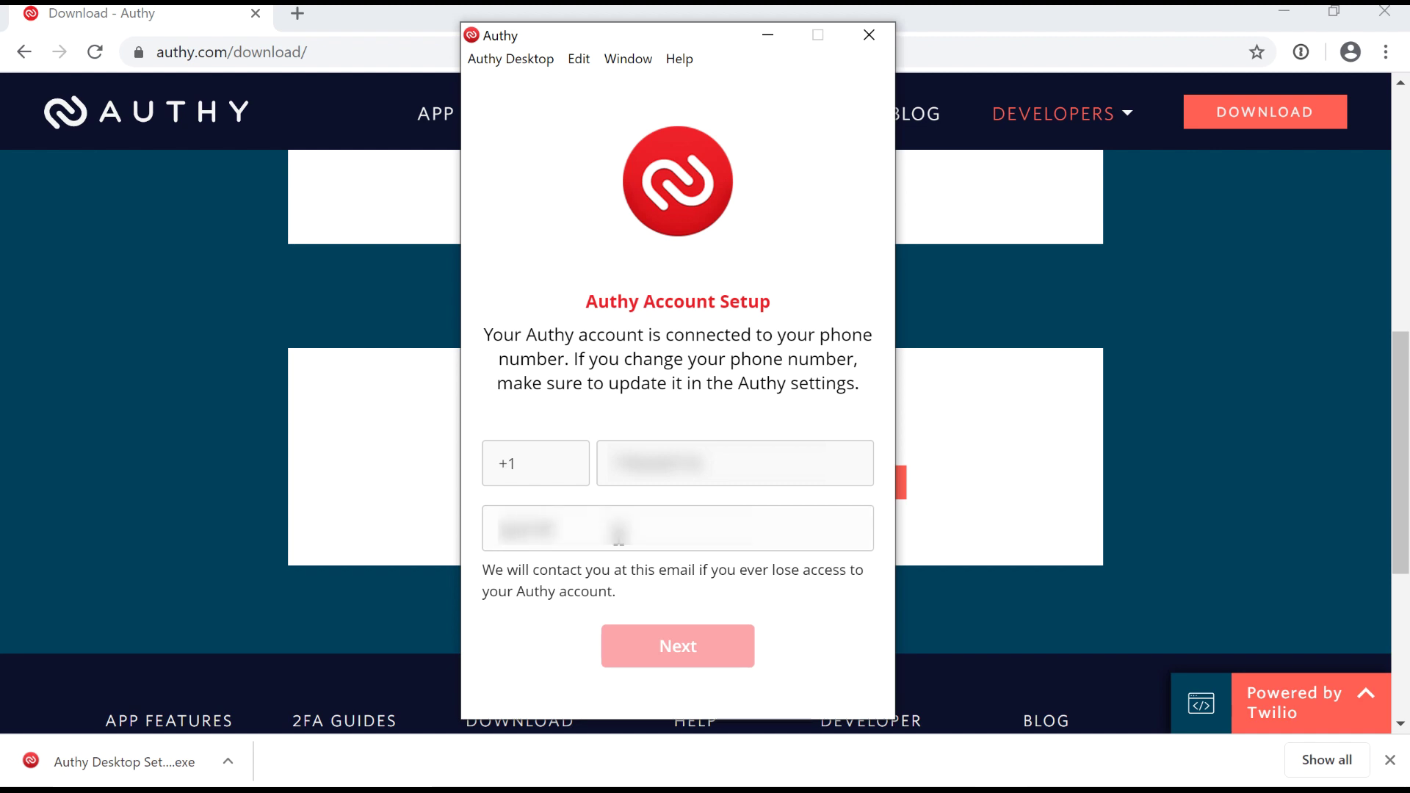
text(??????????)
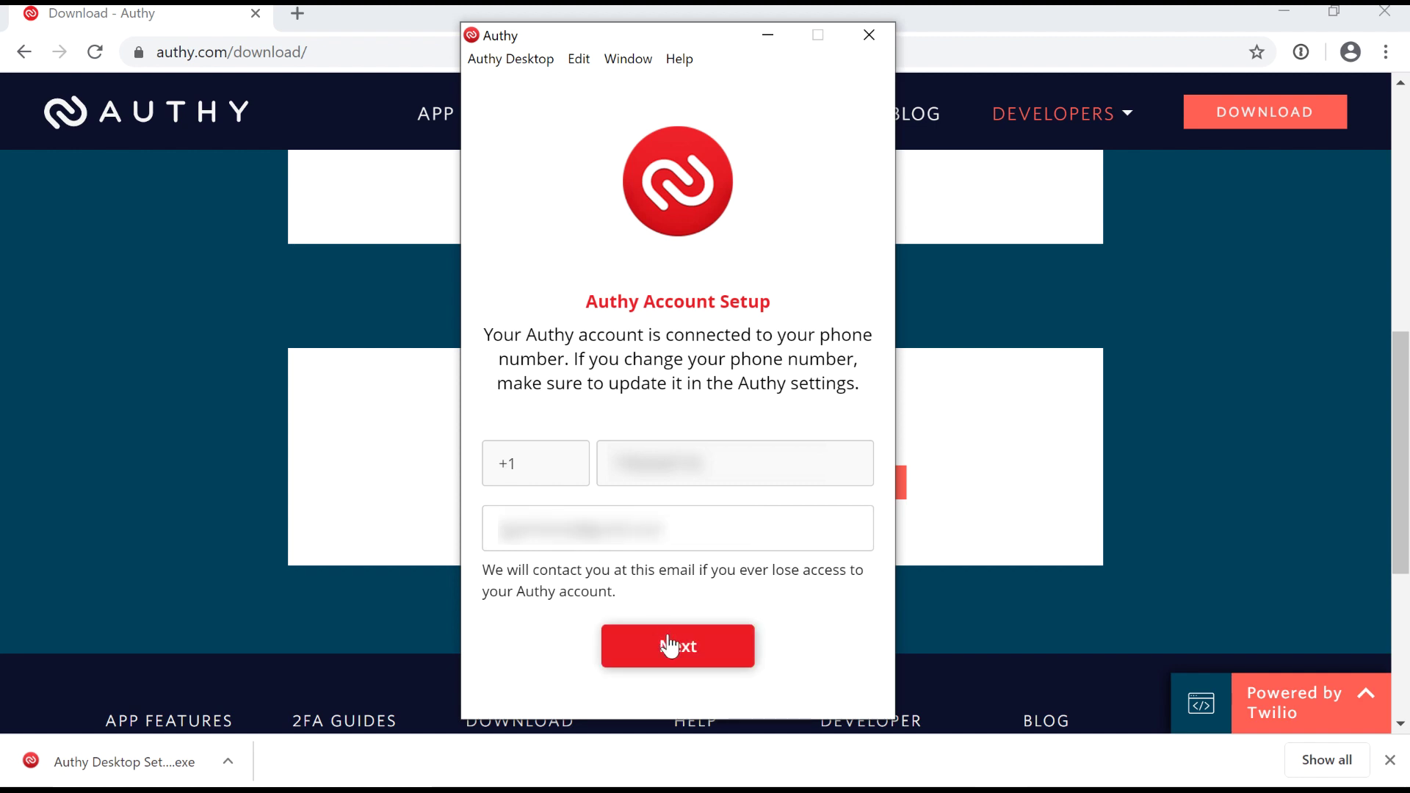
click(667, 646)
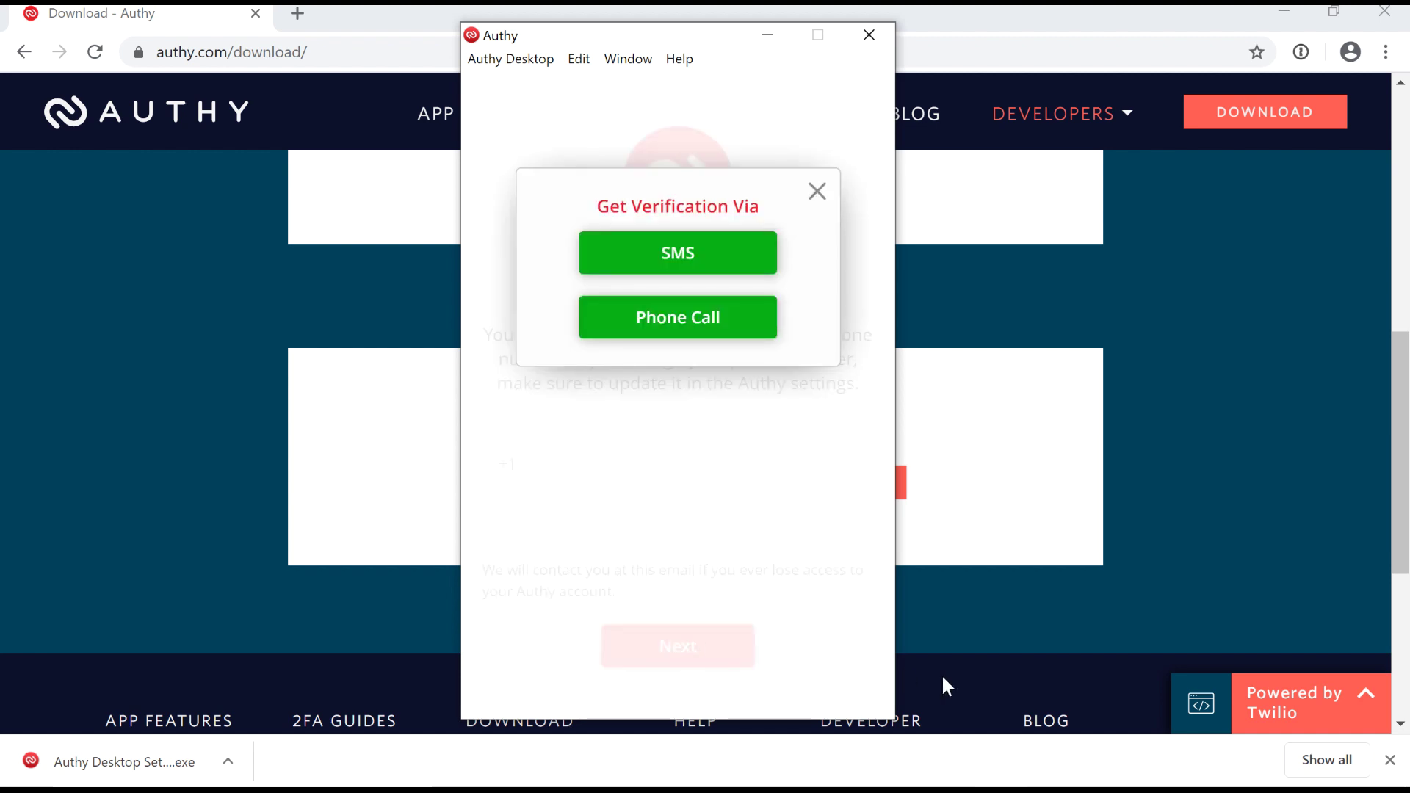
Request verification by SMS and enter the six-digit code from the text message.
click(664, 262)
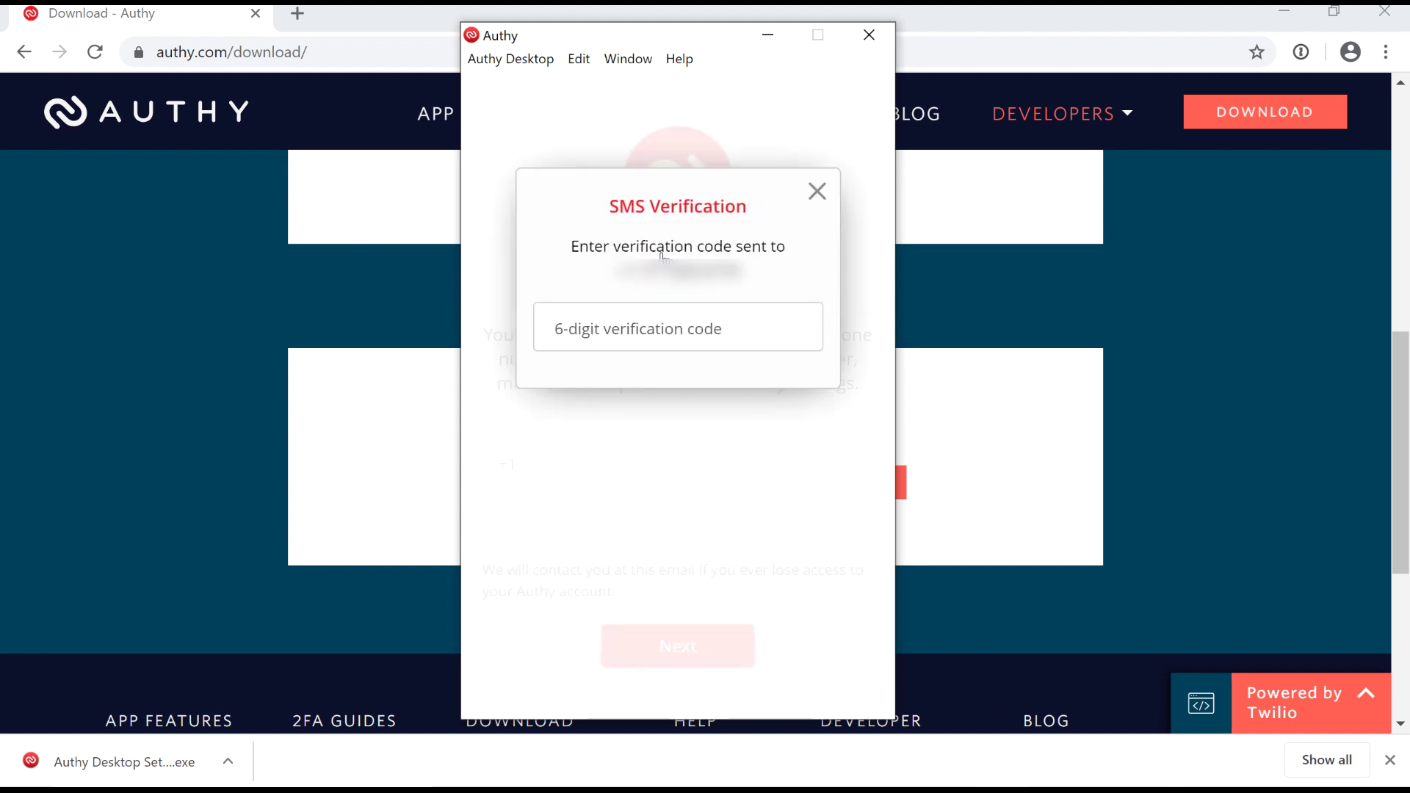
click(671, 323)
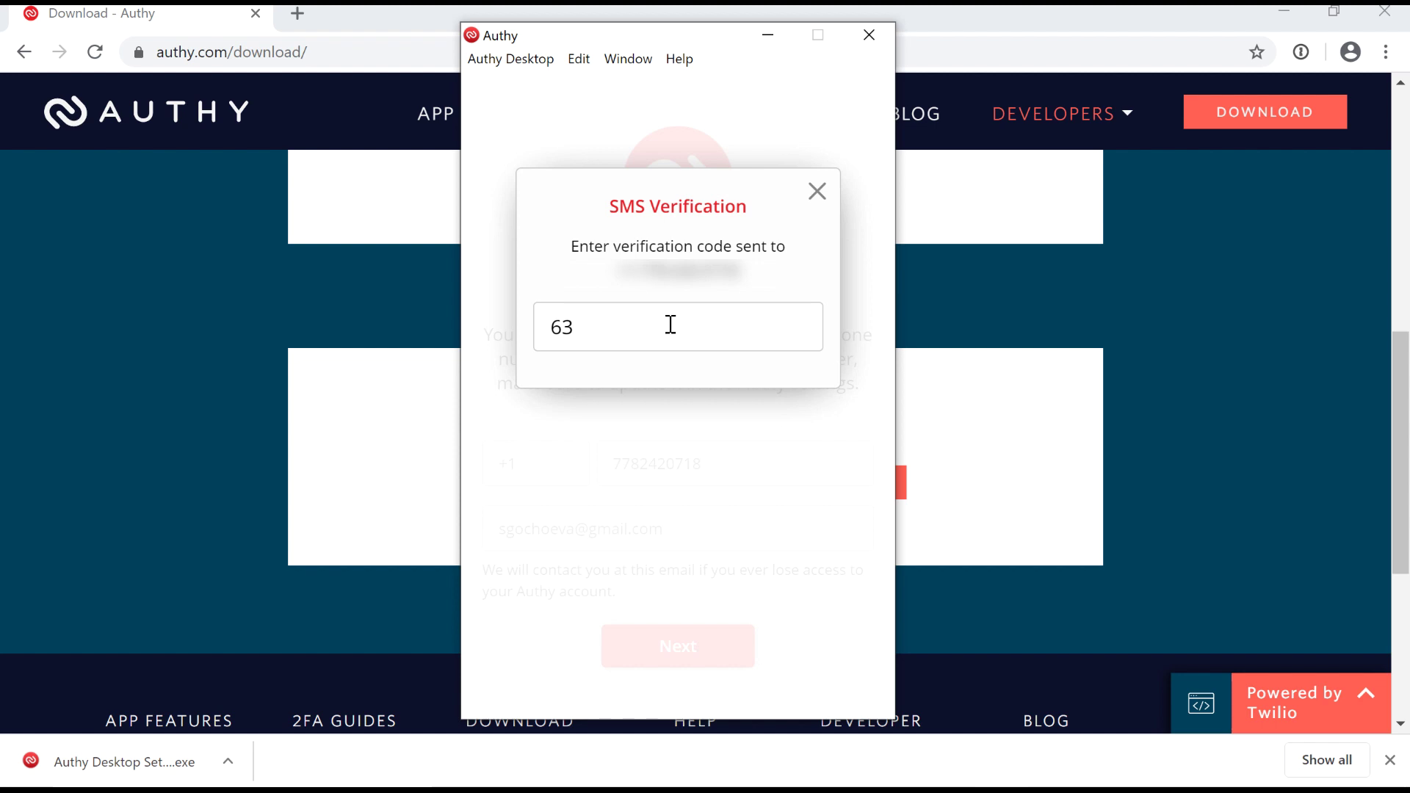
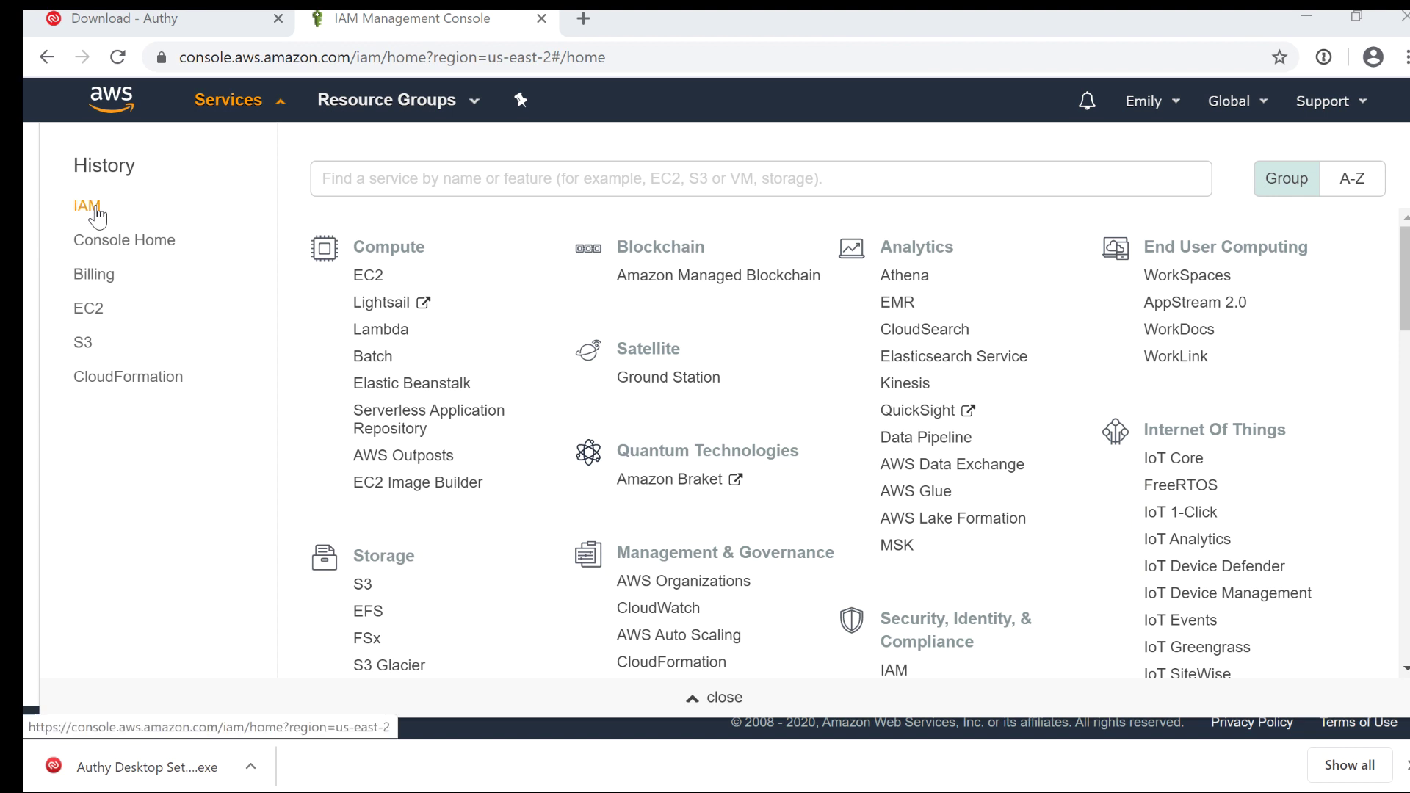
From the IAM dashboard, expand 'Activate MFA on your root account' and choose Manage MFA.
click(97, 213)
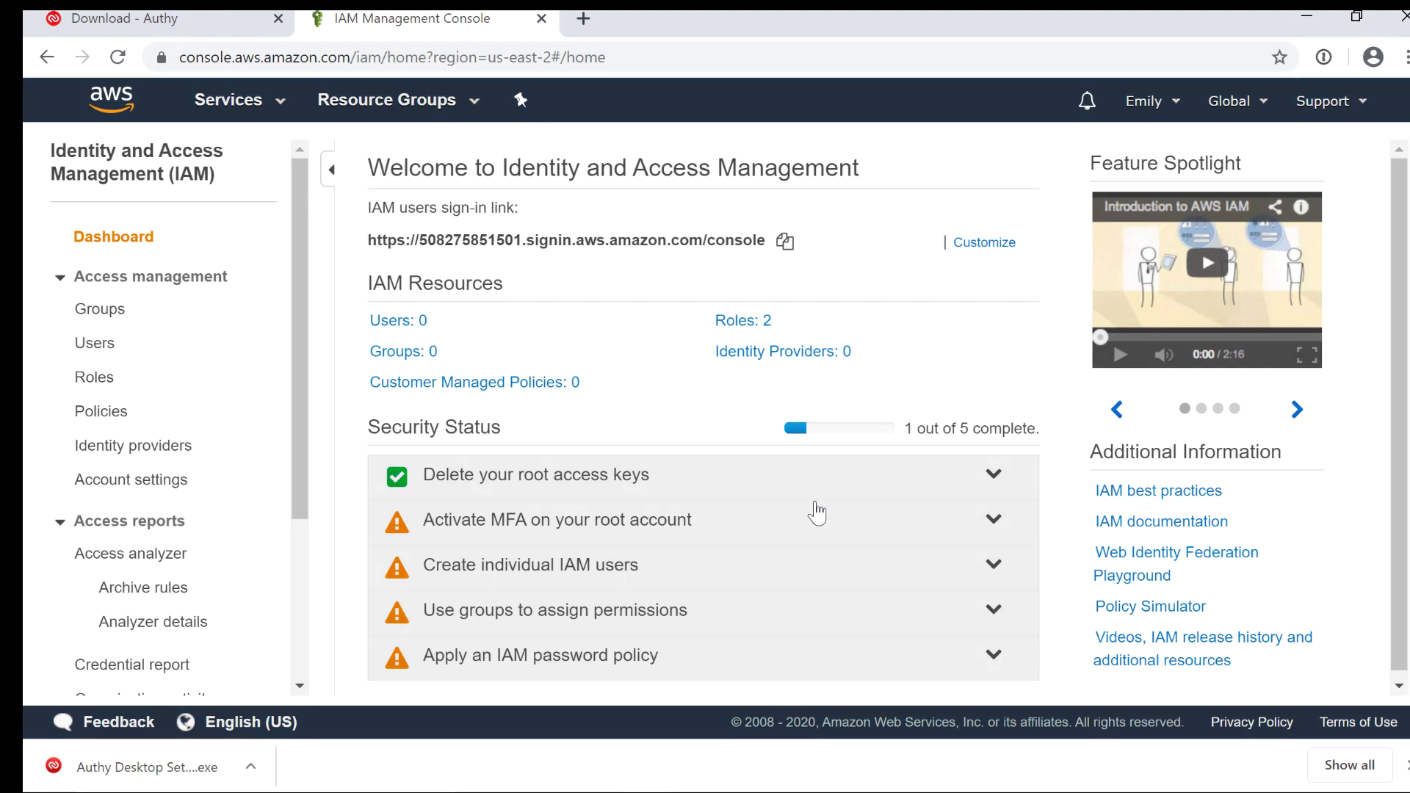
click(992, 524)
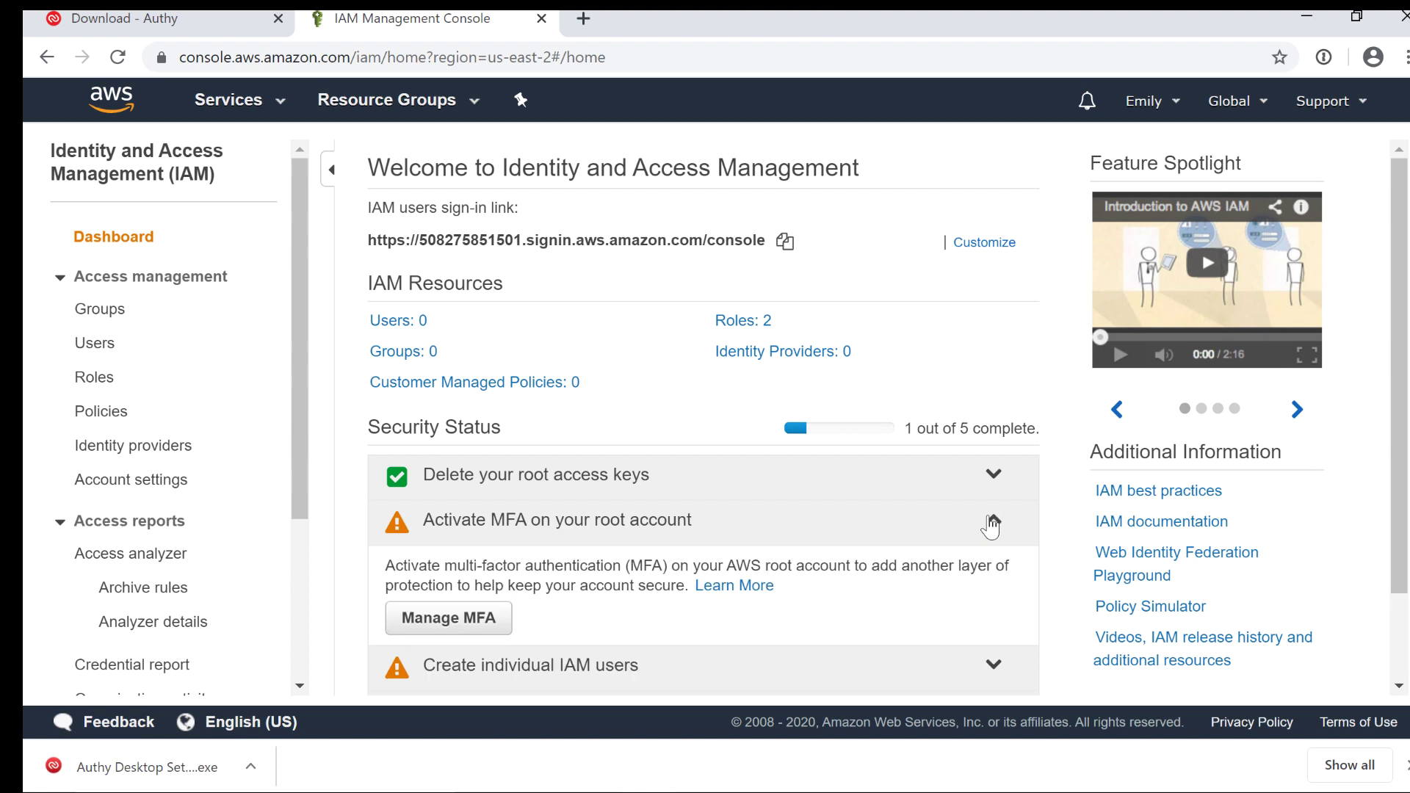
click(481, 628)
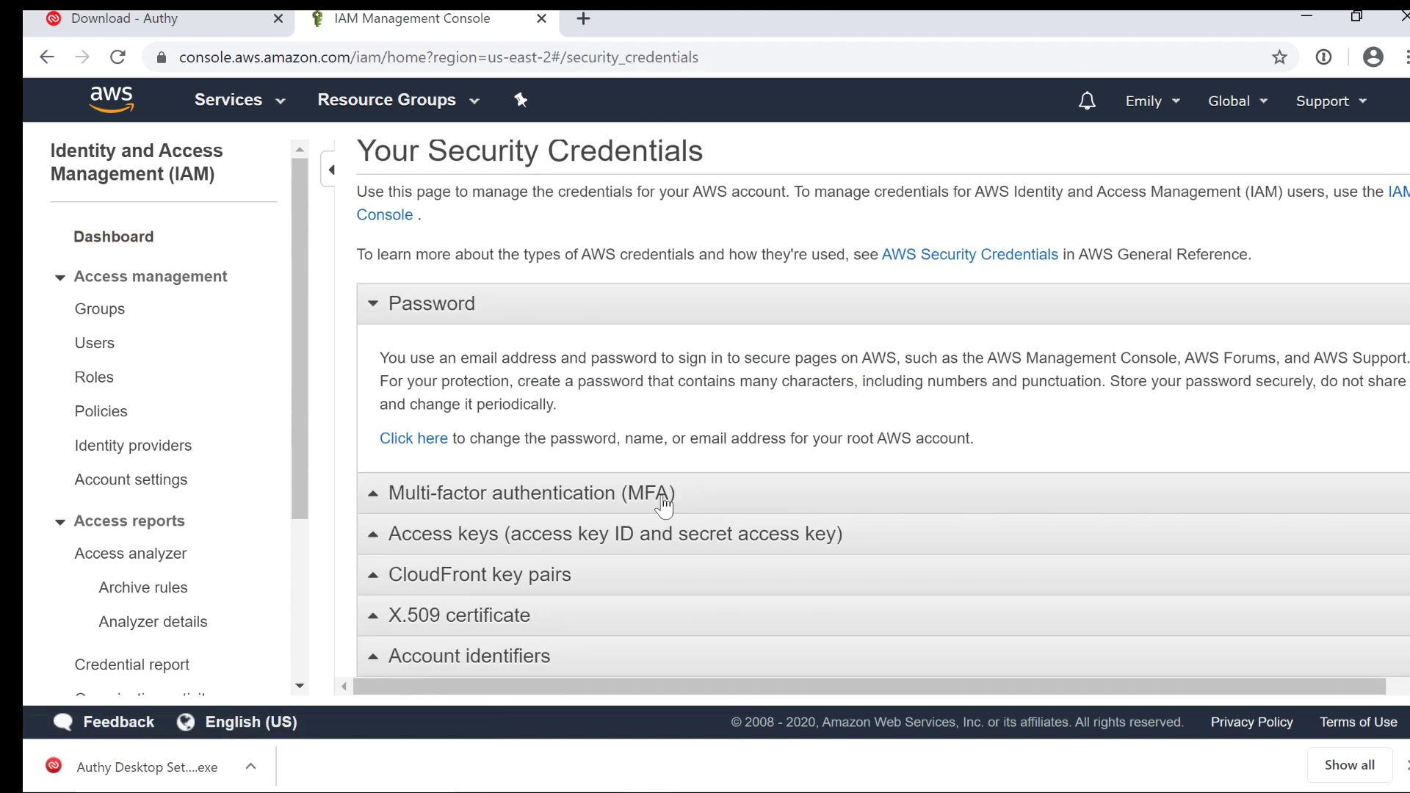
Start assigning a virtual MFA device to the root account.
click(661, 497)
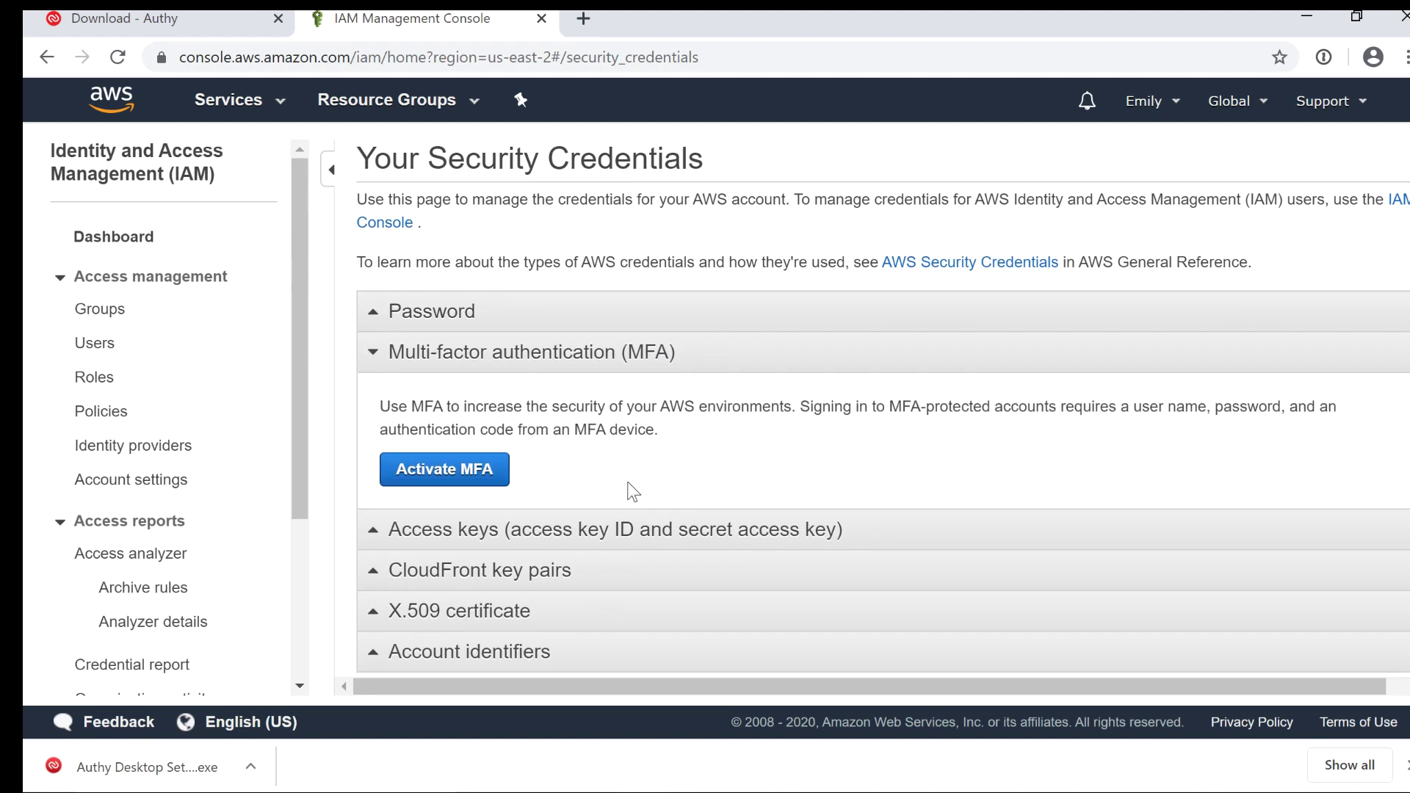
click(443, 473)
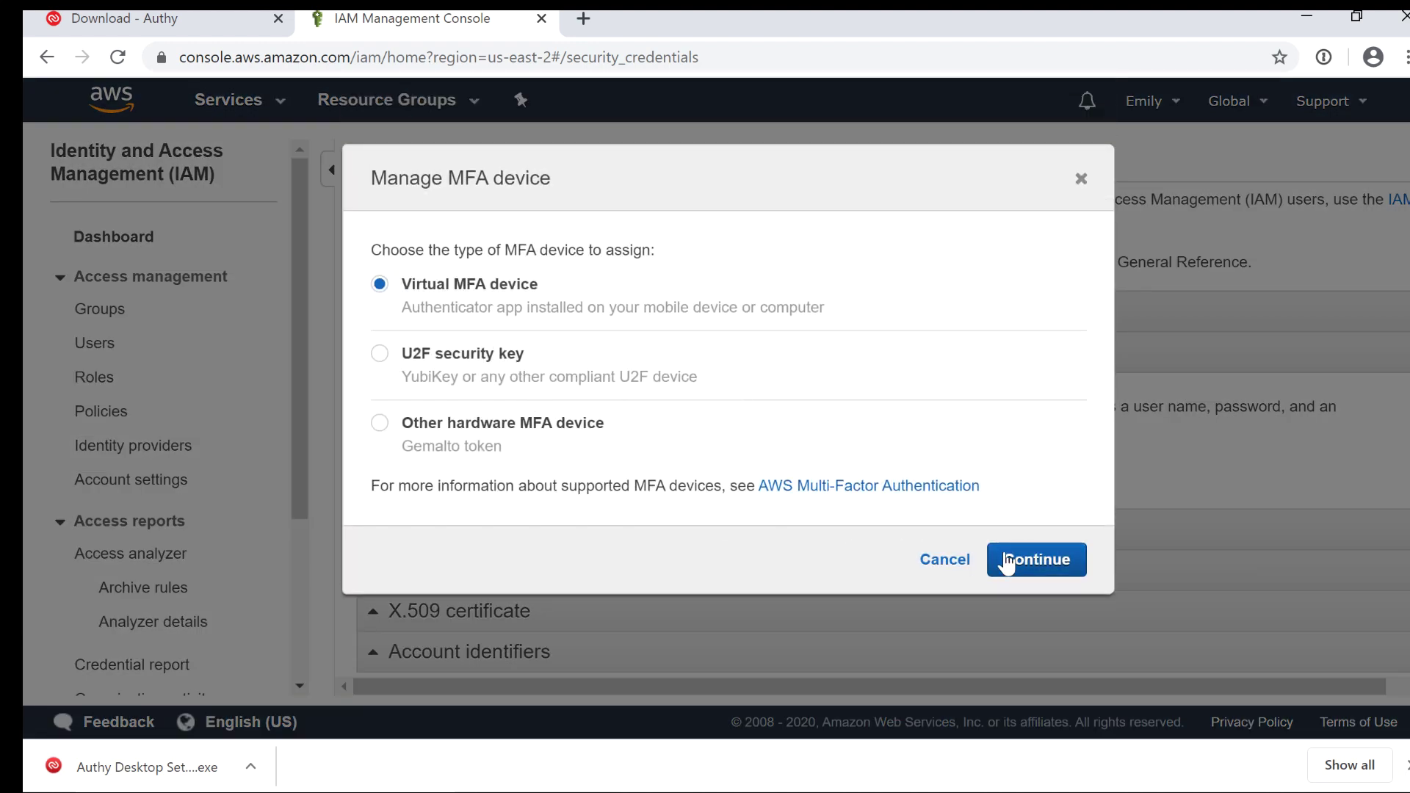
click(1036, 565)
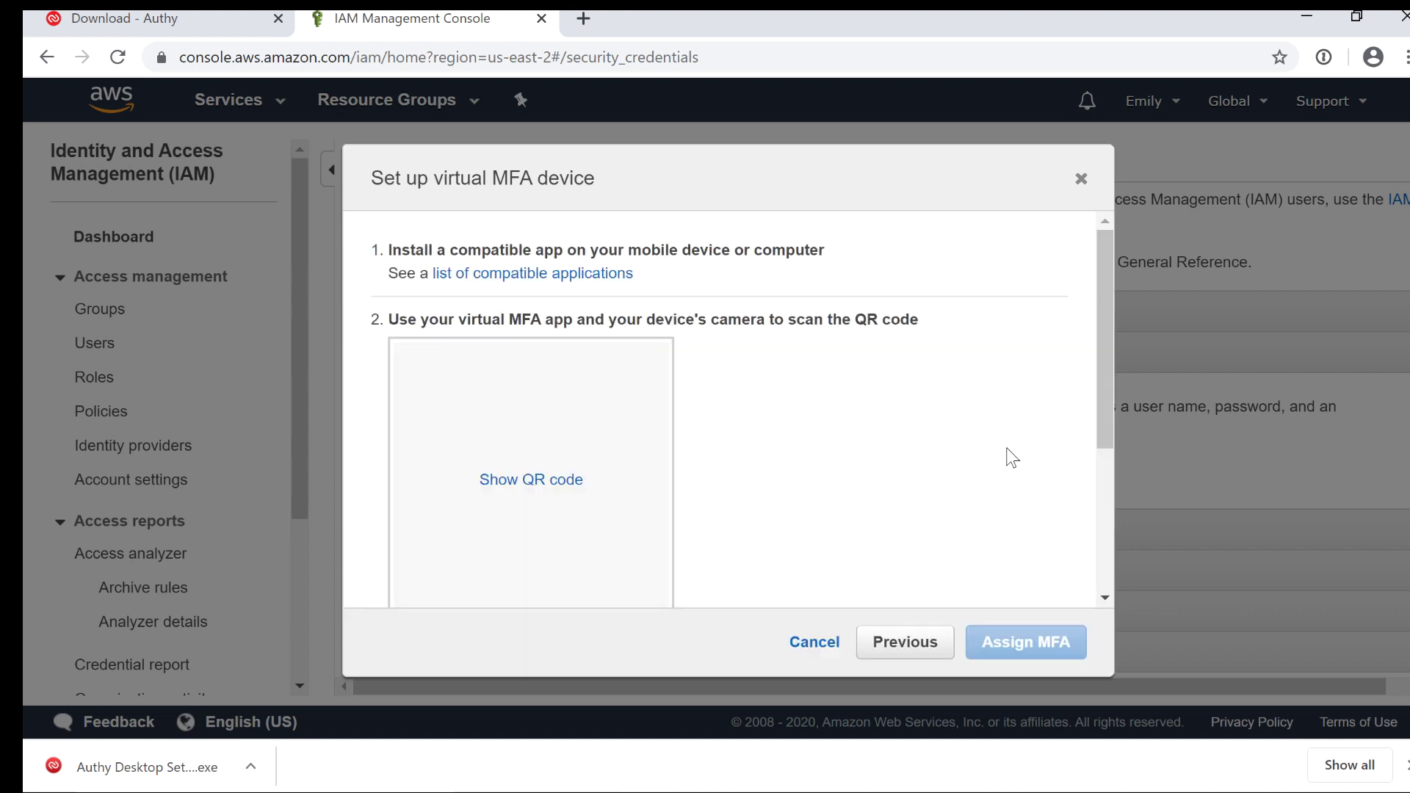
Reveal the QR code and secret key, copy the key, and place Authy beside the dialog.
scroll(1011, 457, down, 3)
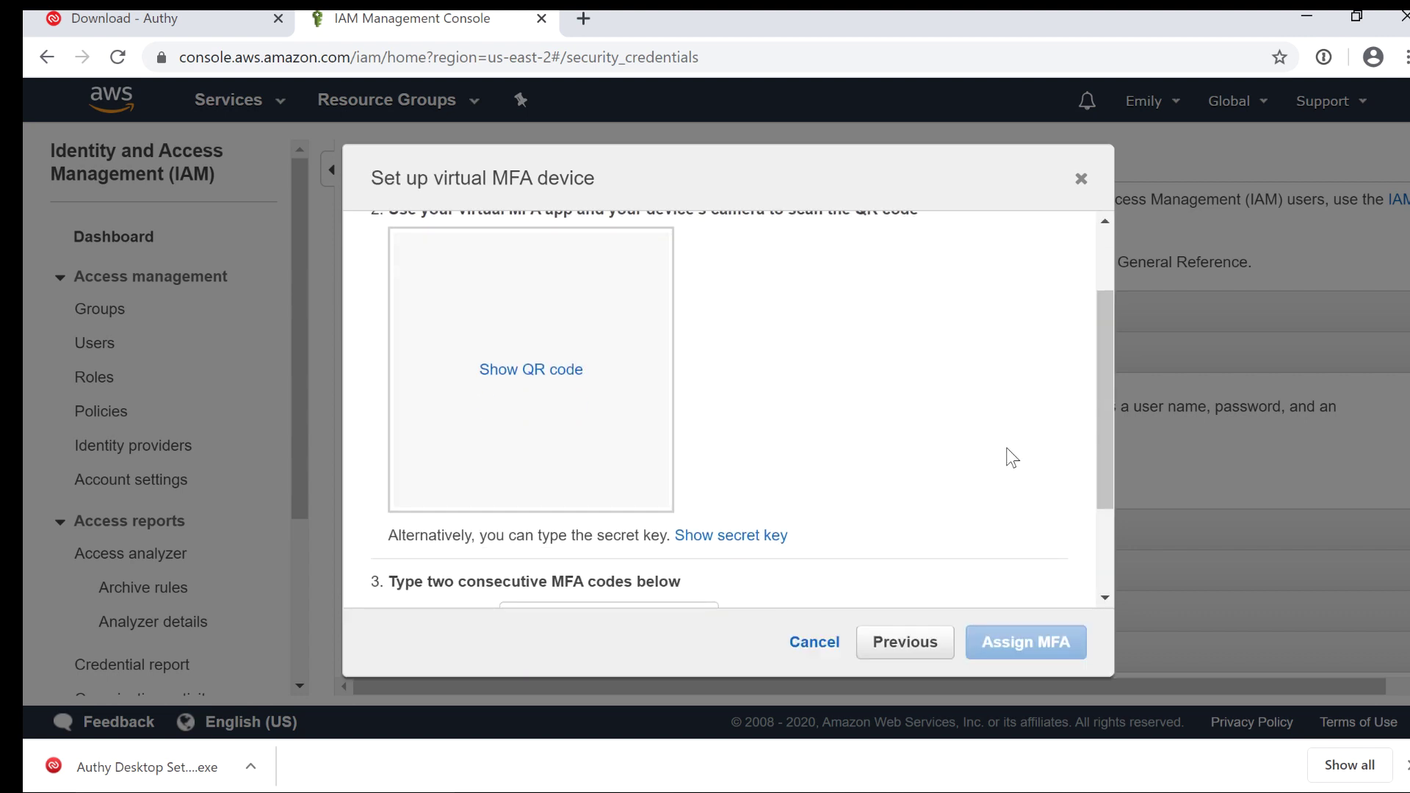
click(523, 376)
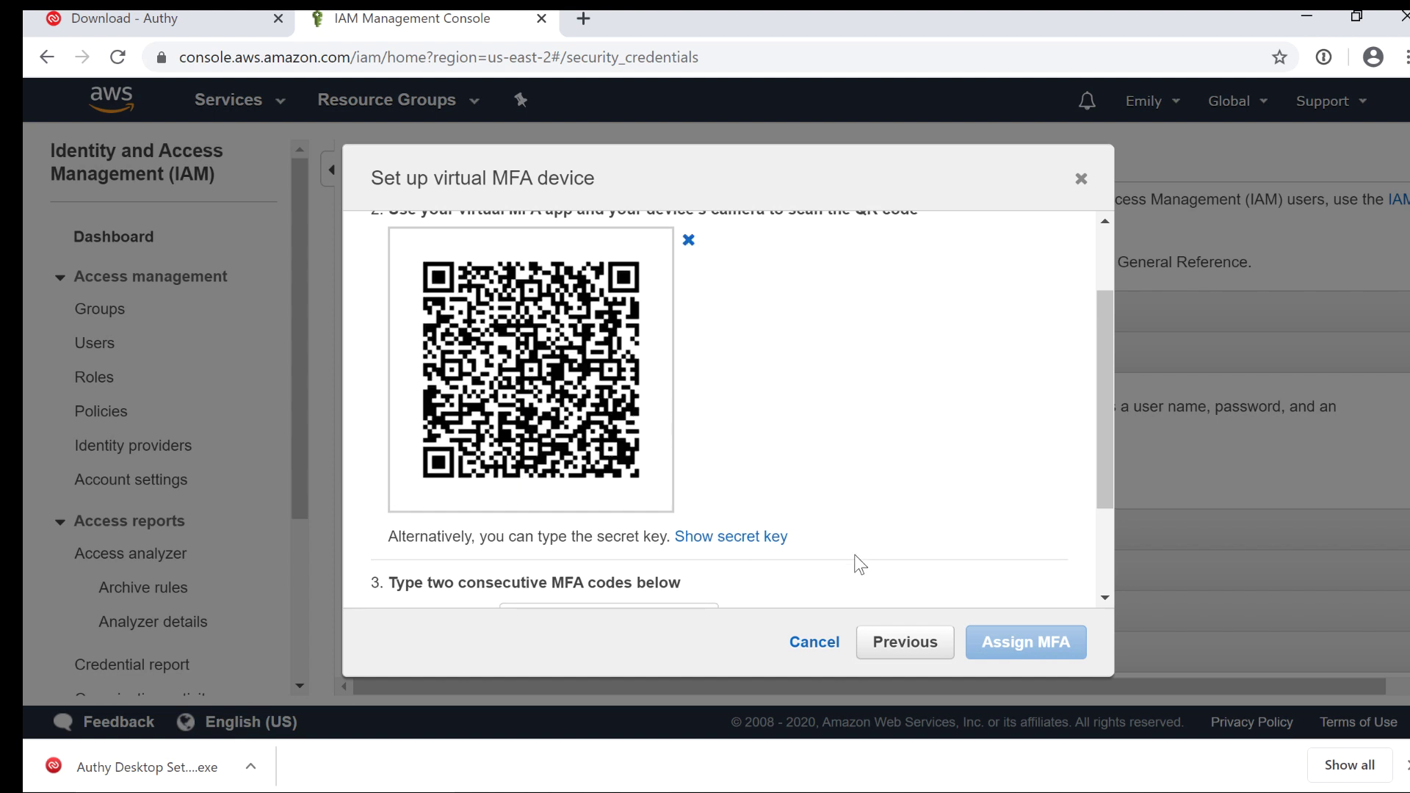
click(782, 537)
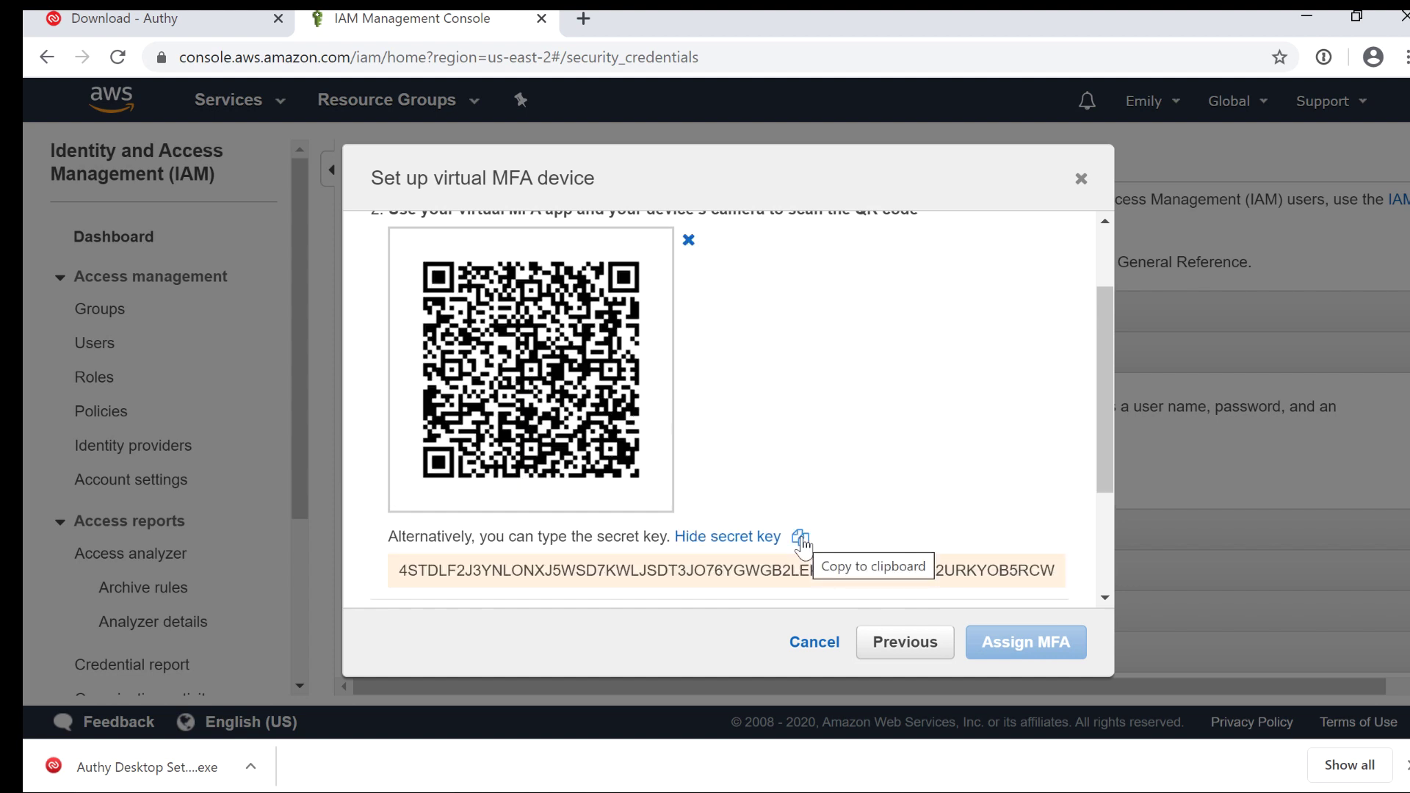
click(800, 537)
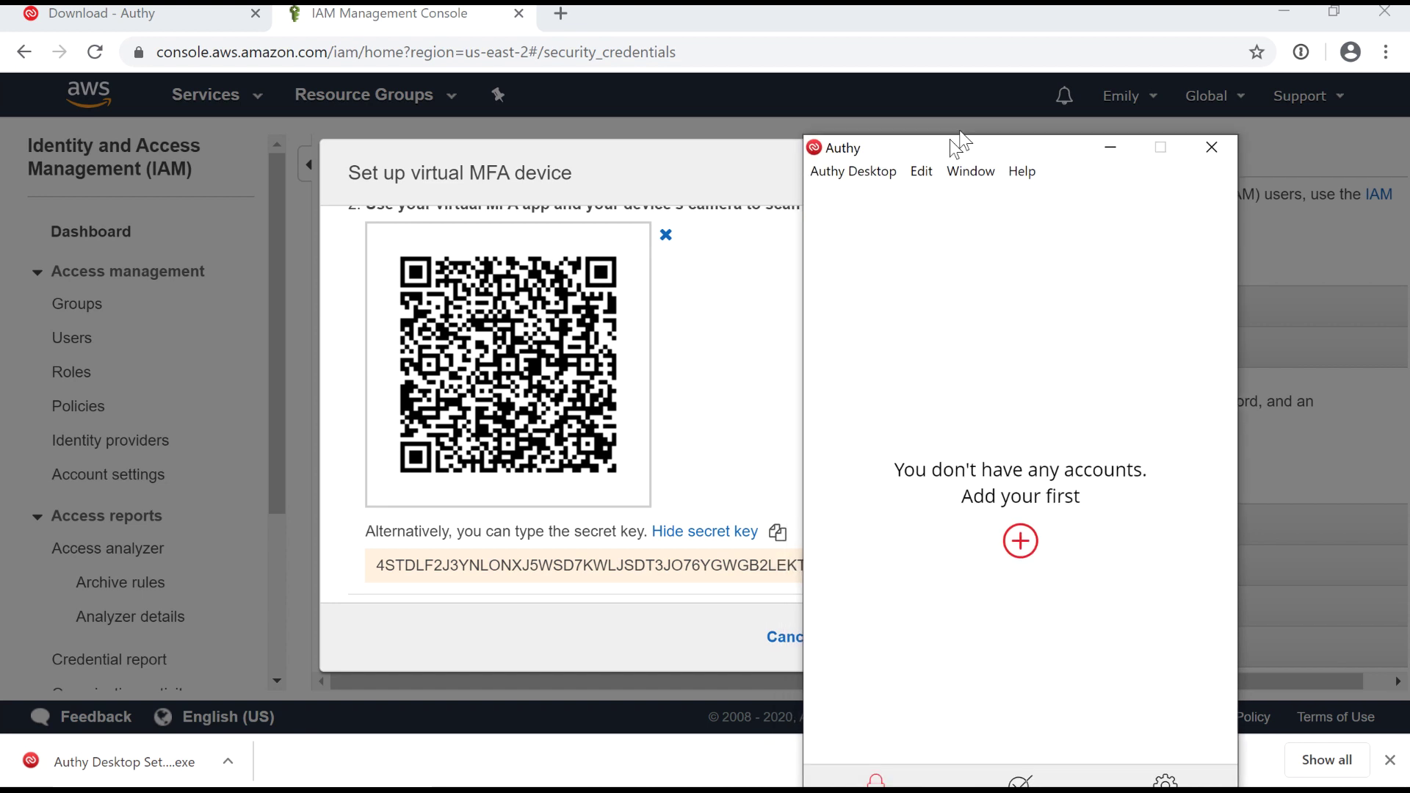
drag(982, 147, 994, 32)
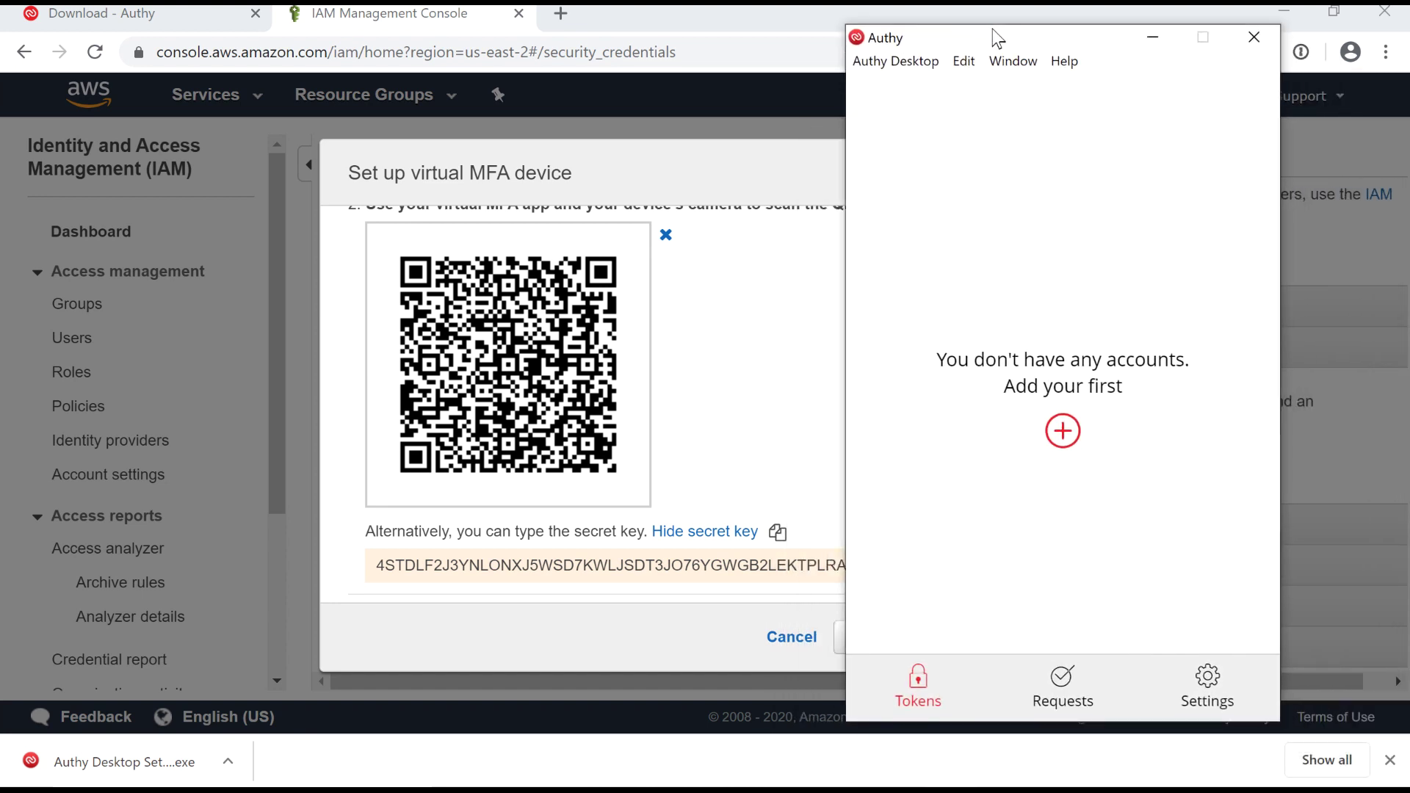
Add a new Authy account using the pasted AWS secret key.
click(1062, 431)
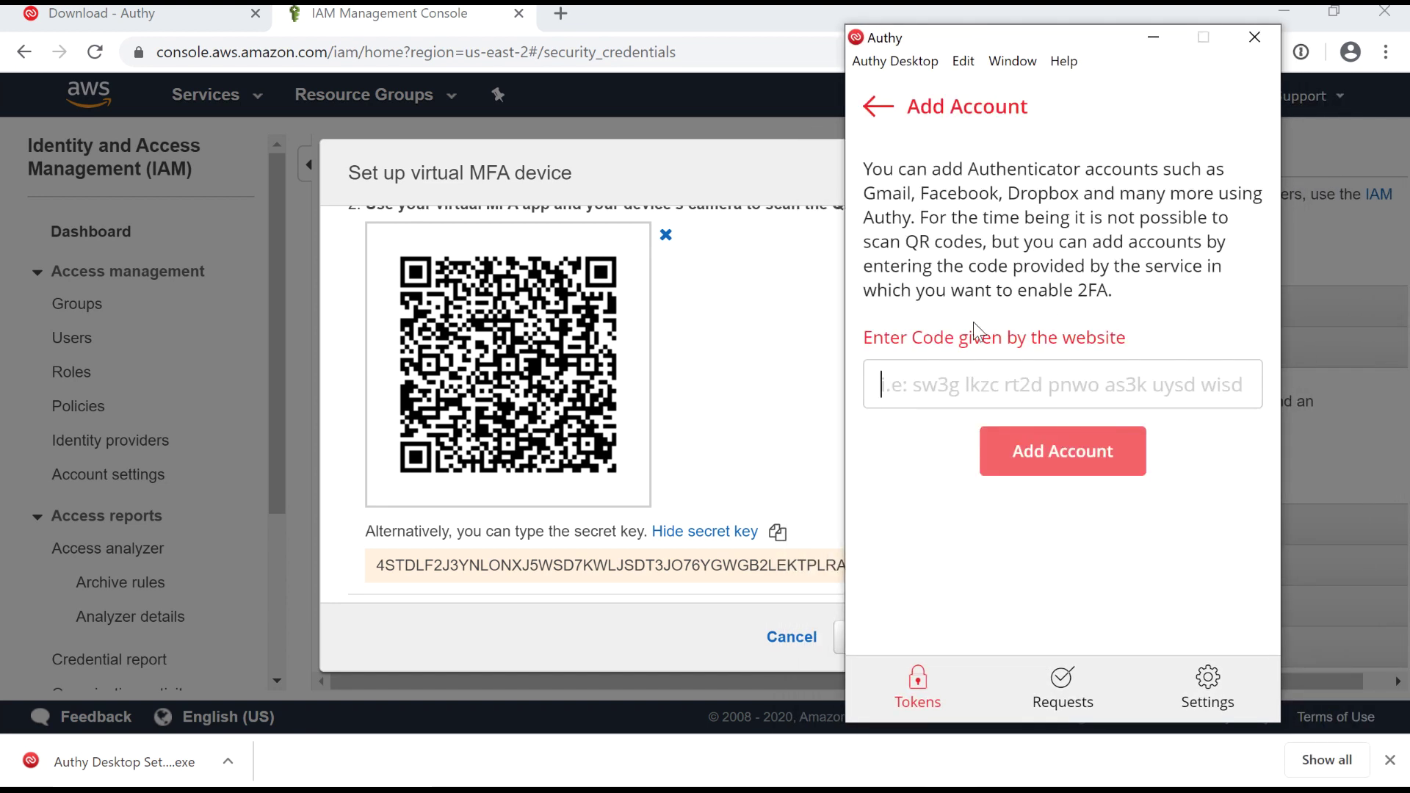
click(926, 401)
key(ctrl+v)
click(1061, 452)
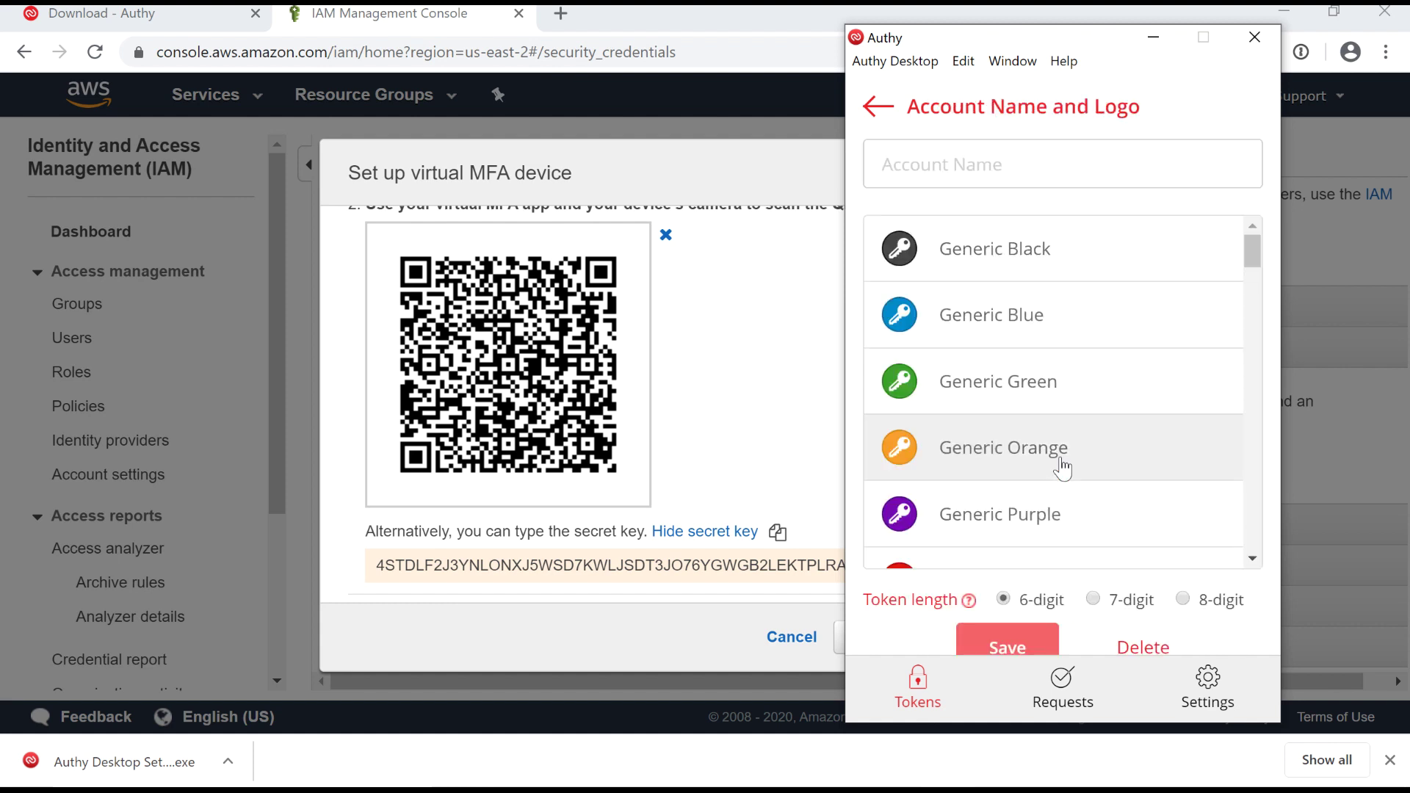
Give the account the Amazon Web Services logo and an account name, then save it.
scroll(1064, 450, down, 5)
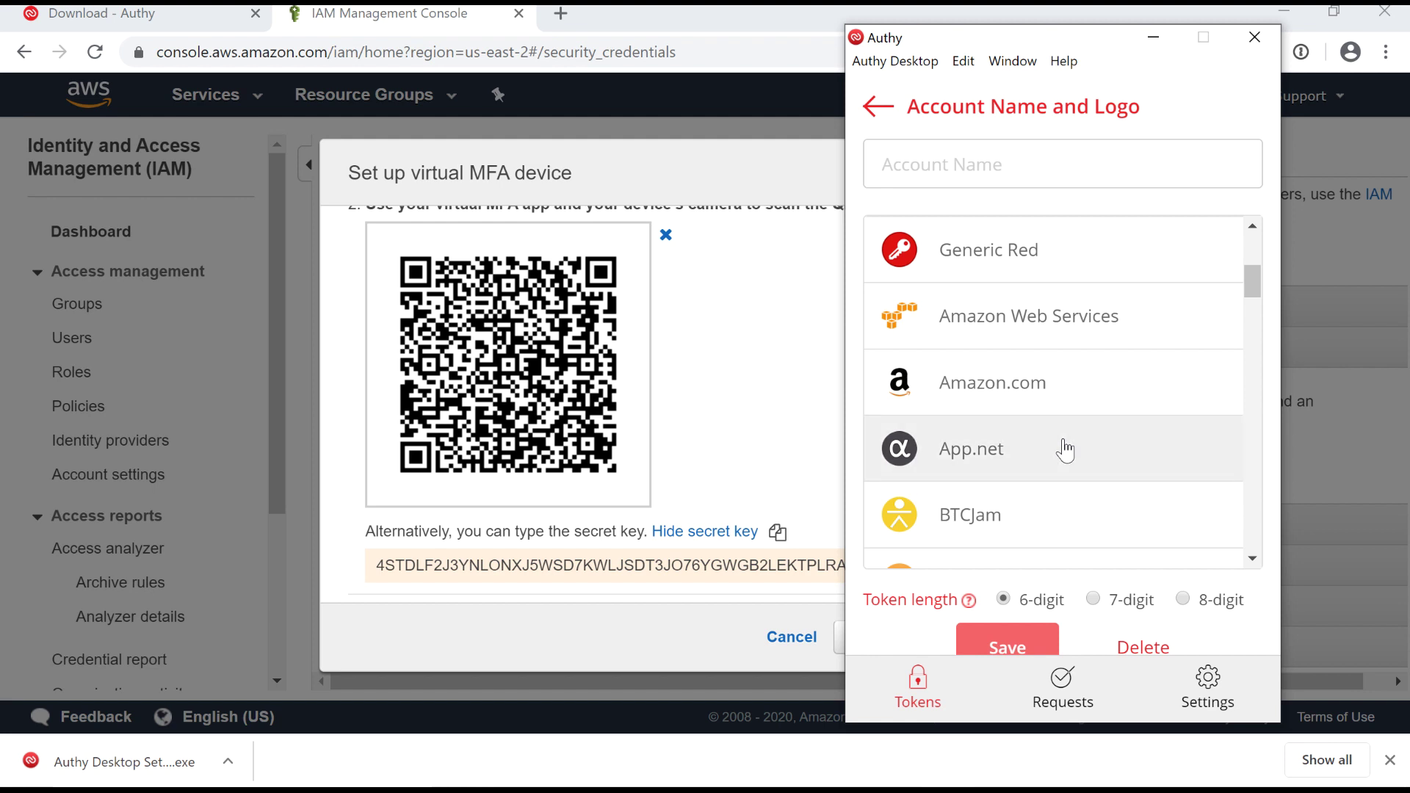
click(1056, 339)
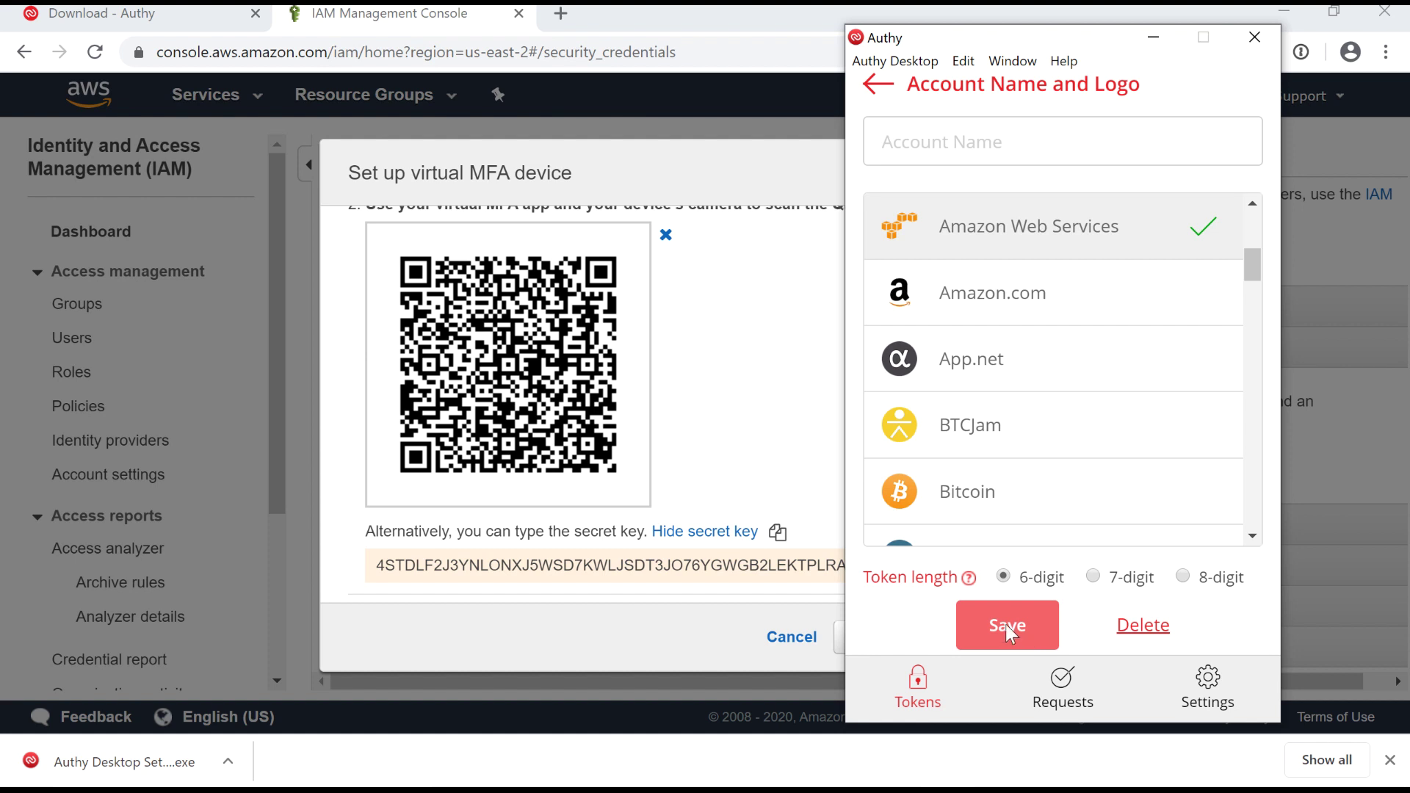
click(926, 155)
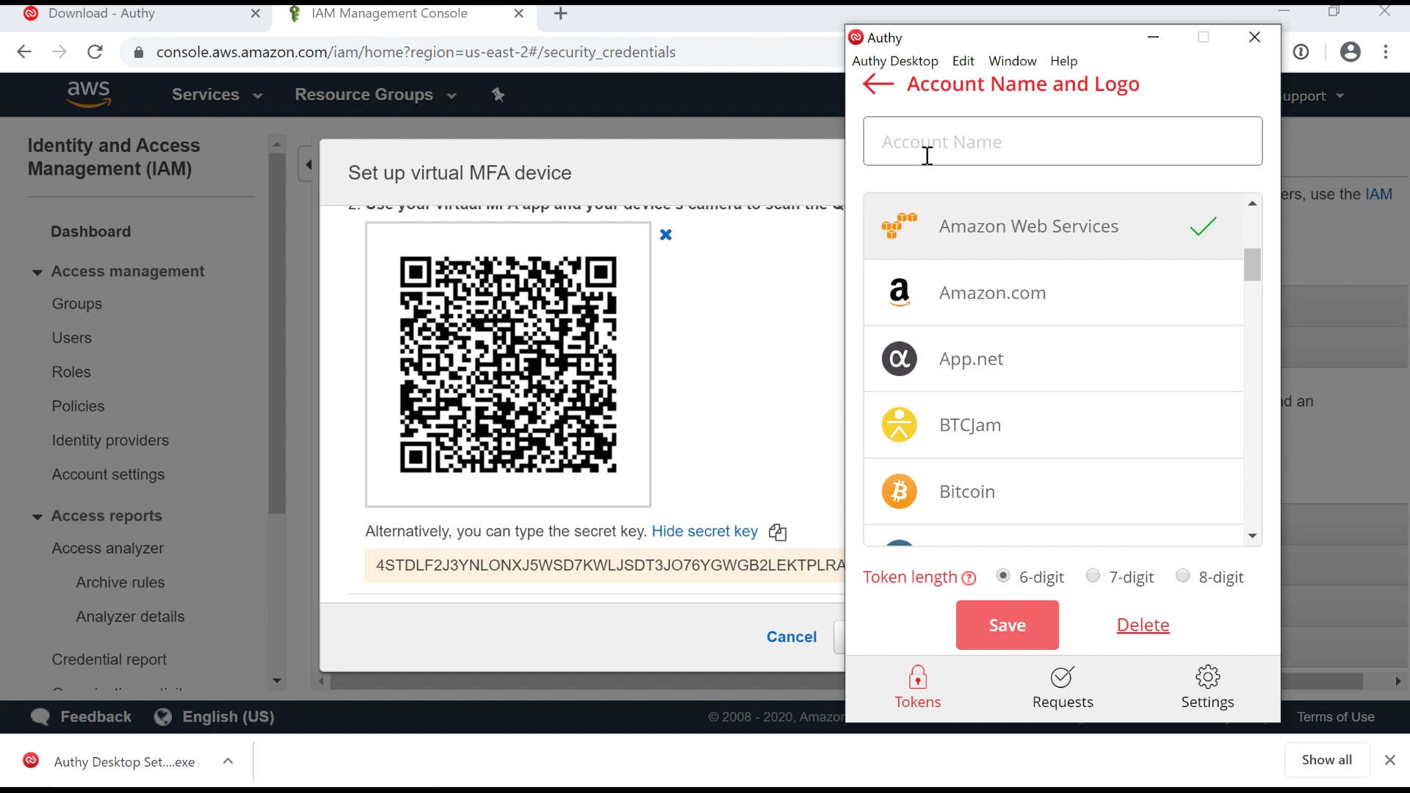
text(Emily)
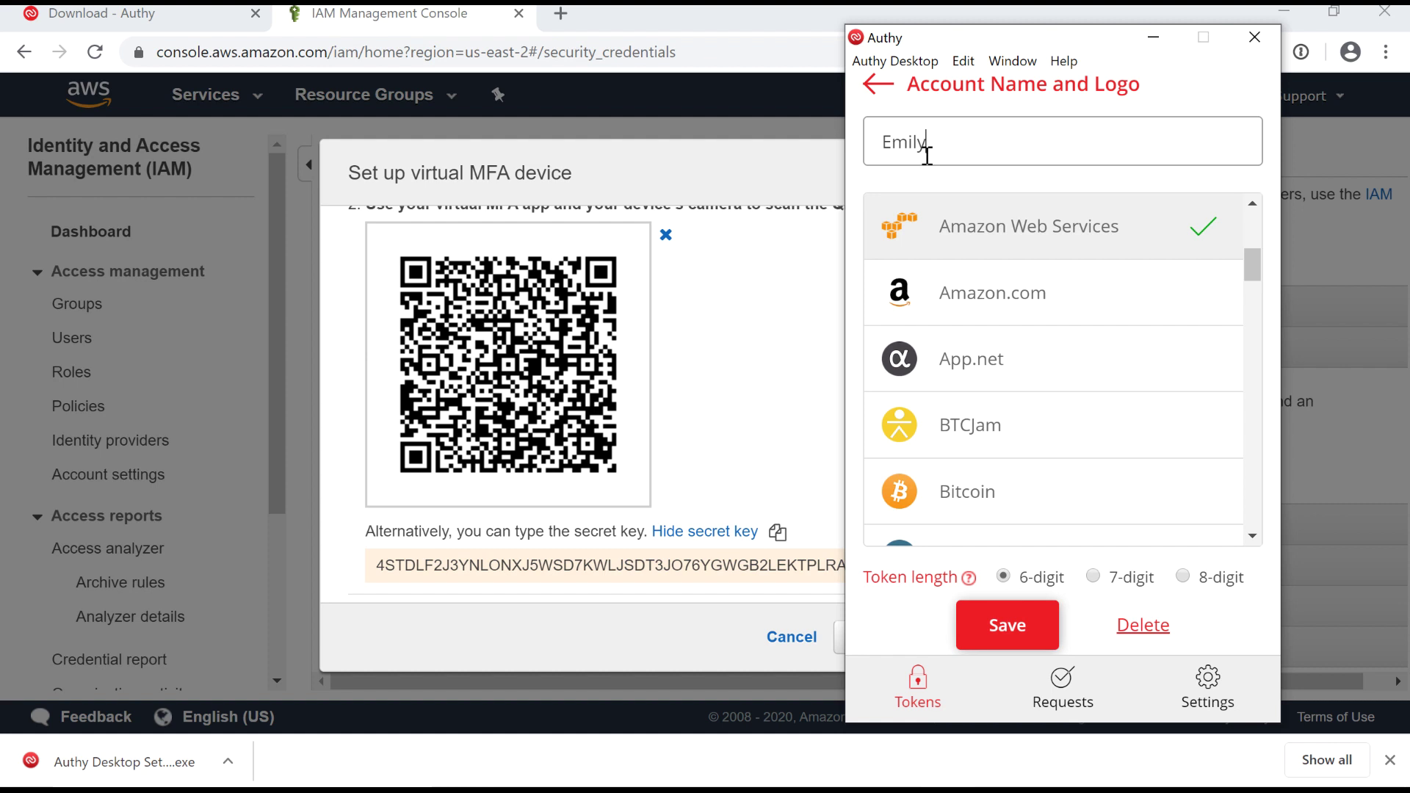
text(-AWS)
click(1032, 626)
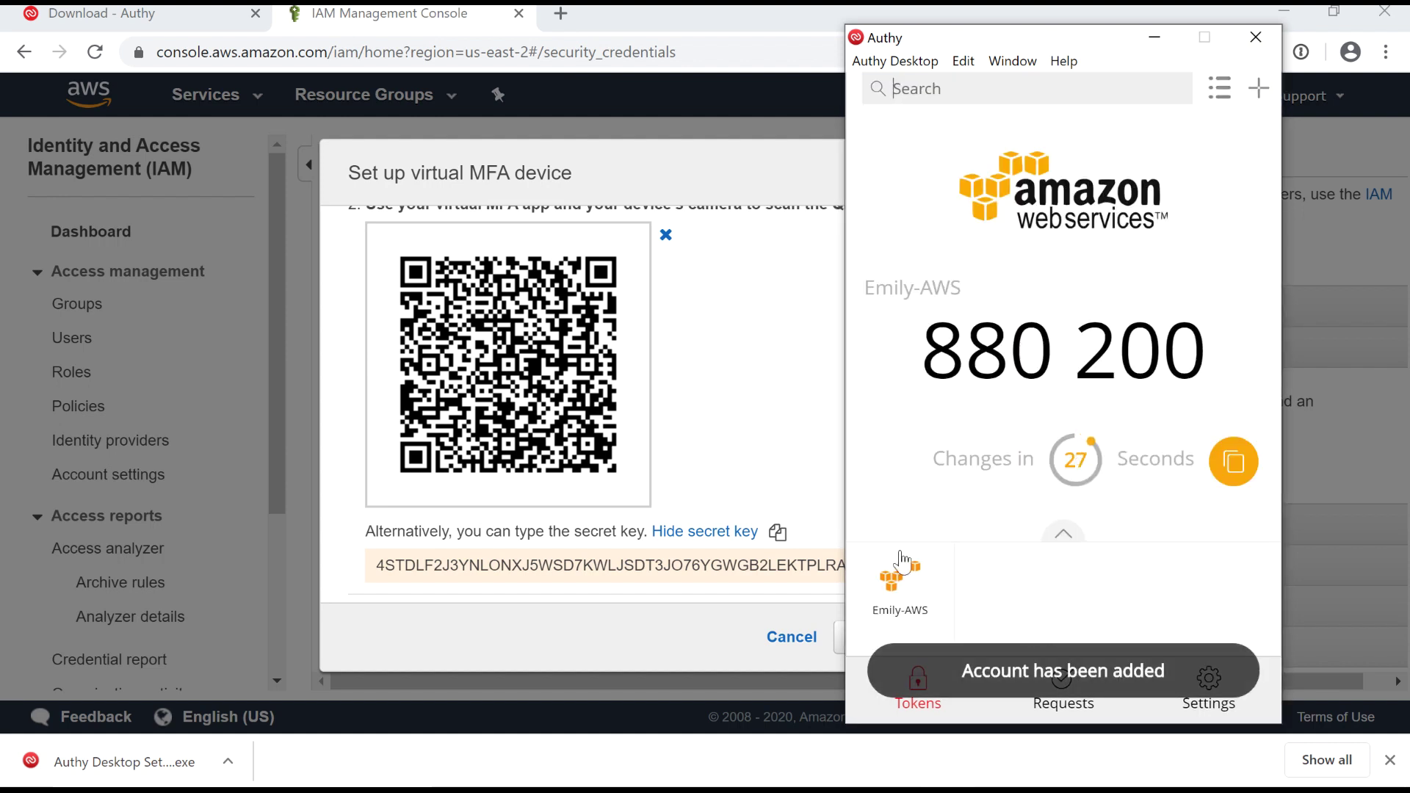
Paste the current Authy code into the MFA code 1 field.
click(1233, 462)
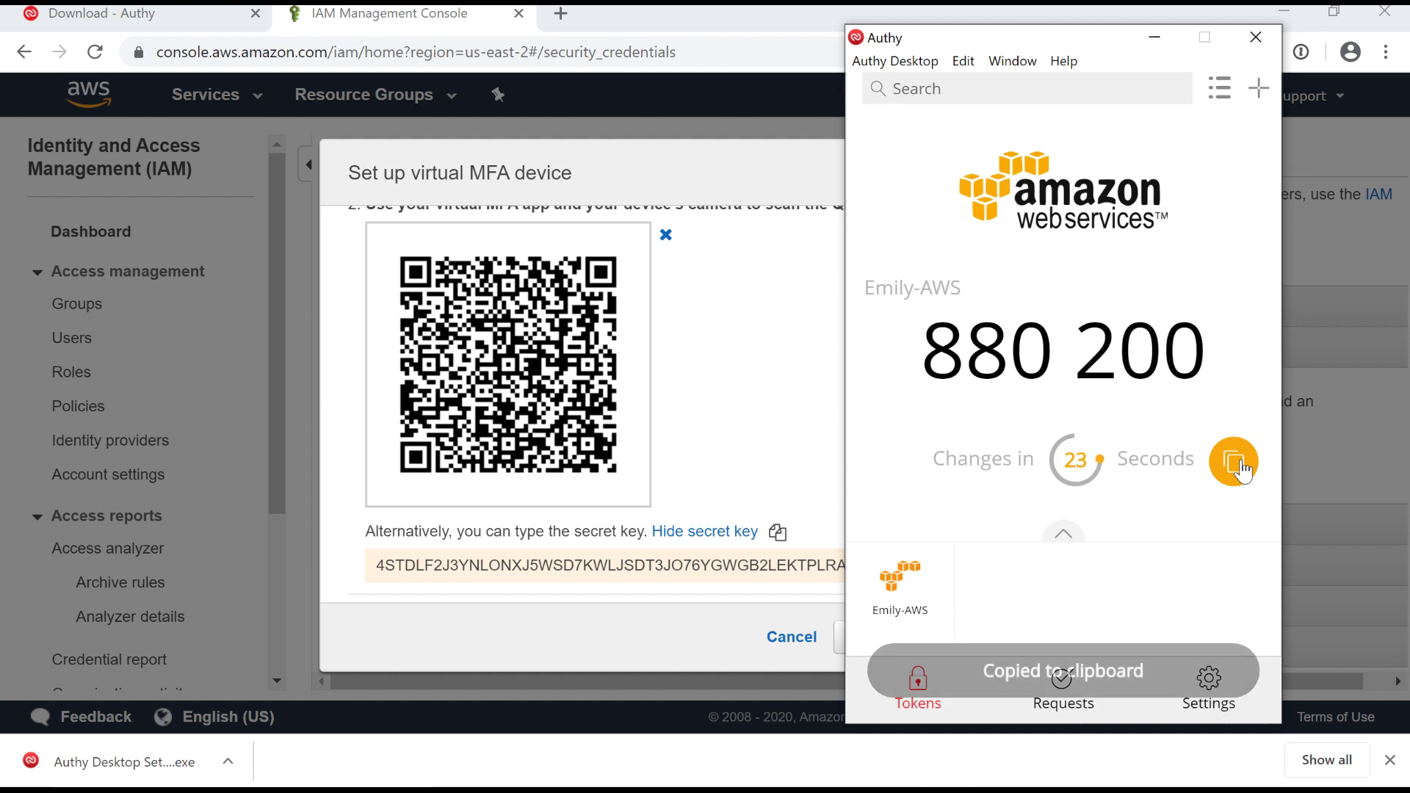
scroll(644, 435, down, 3)
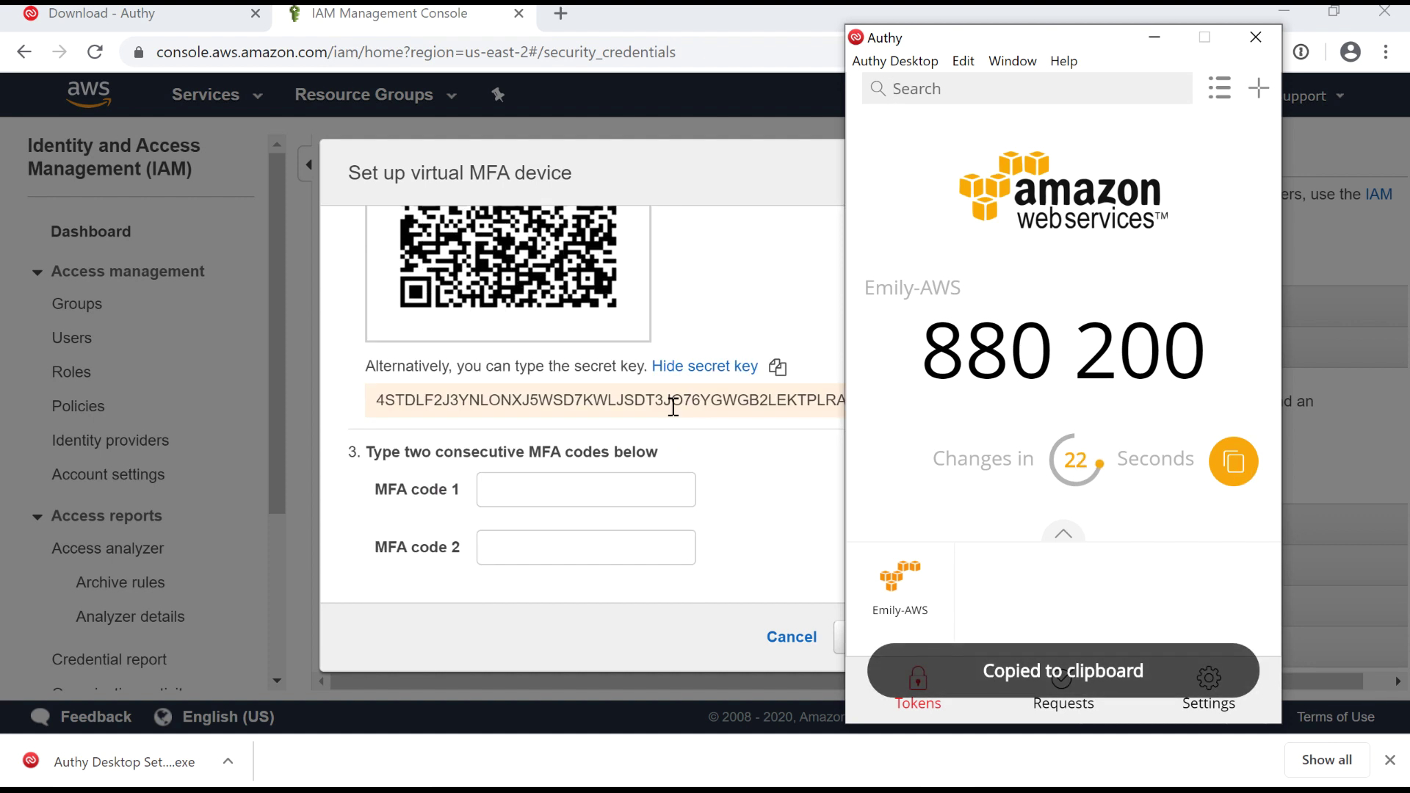
click(553, 474)
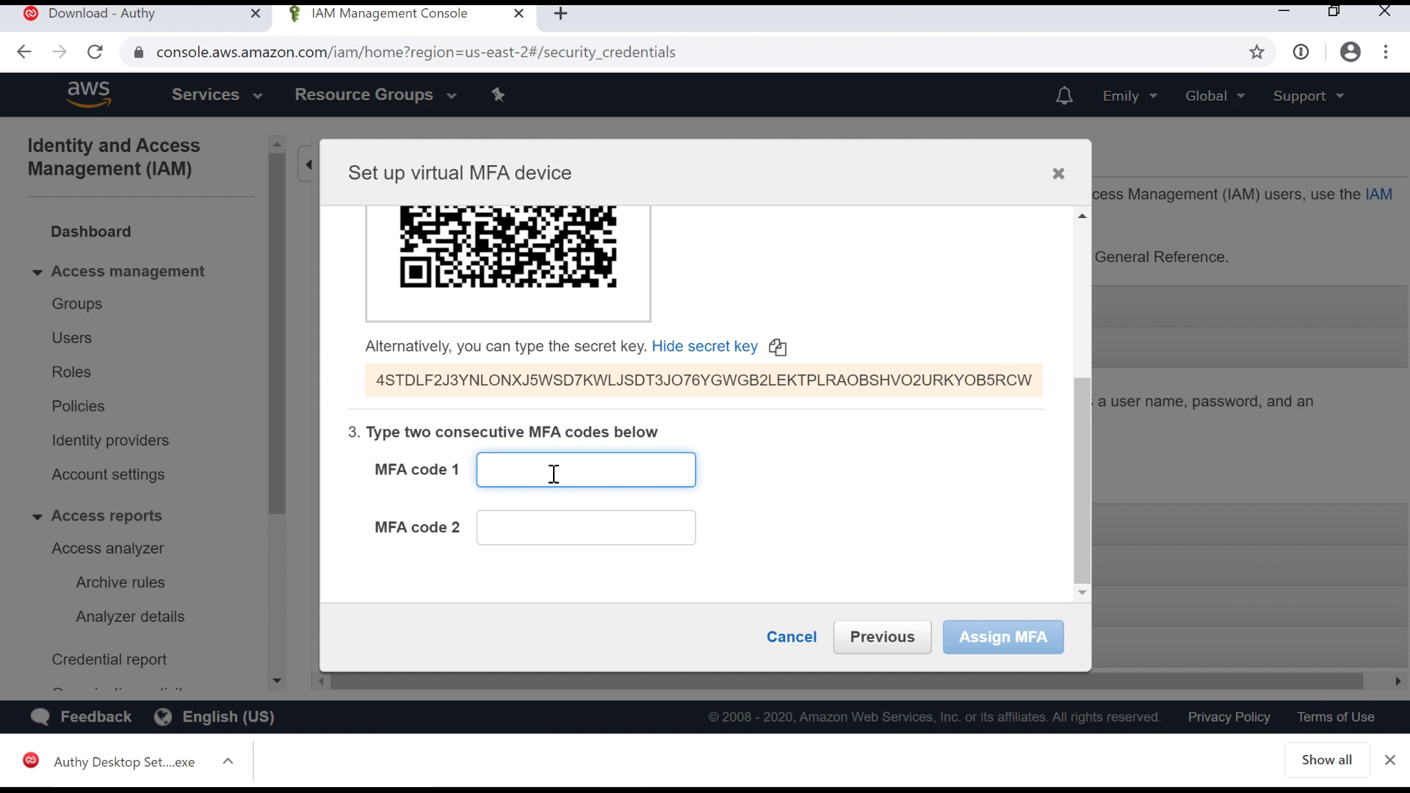
key(ctrl+v)
Paste the next Authy code into MFA code 2 and assign the virtual MFA device.
key(alt+Tab)
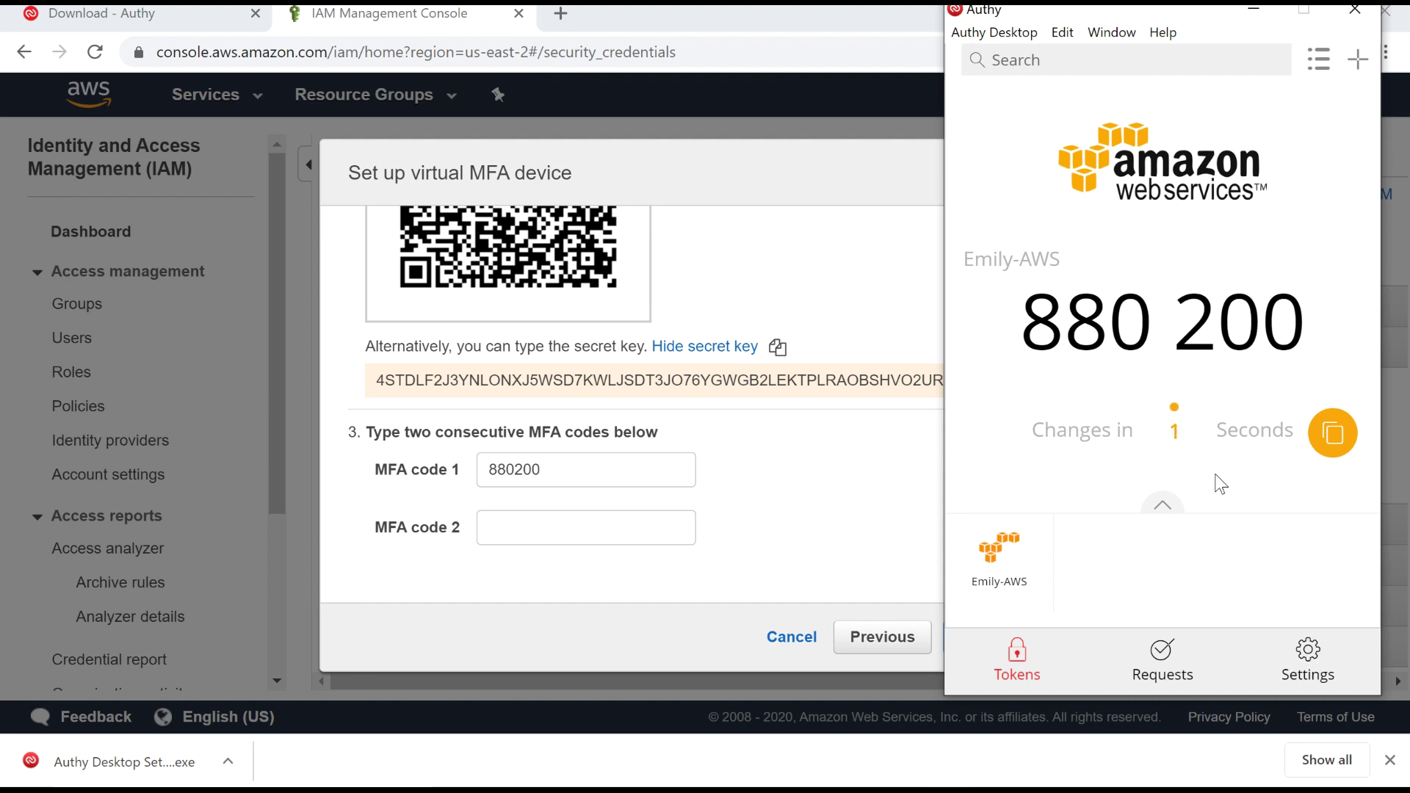
click(1333, 441)
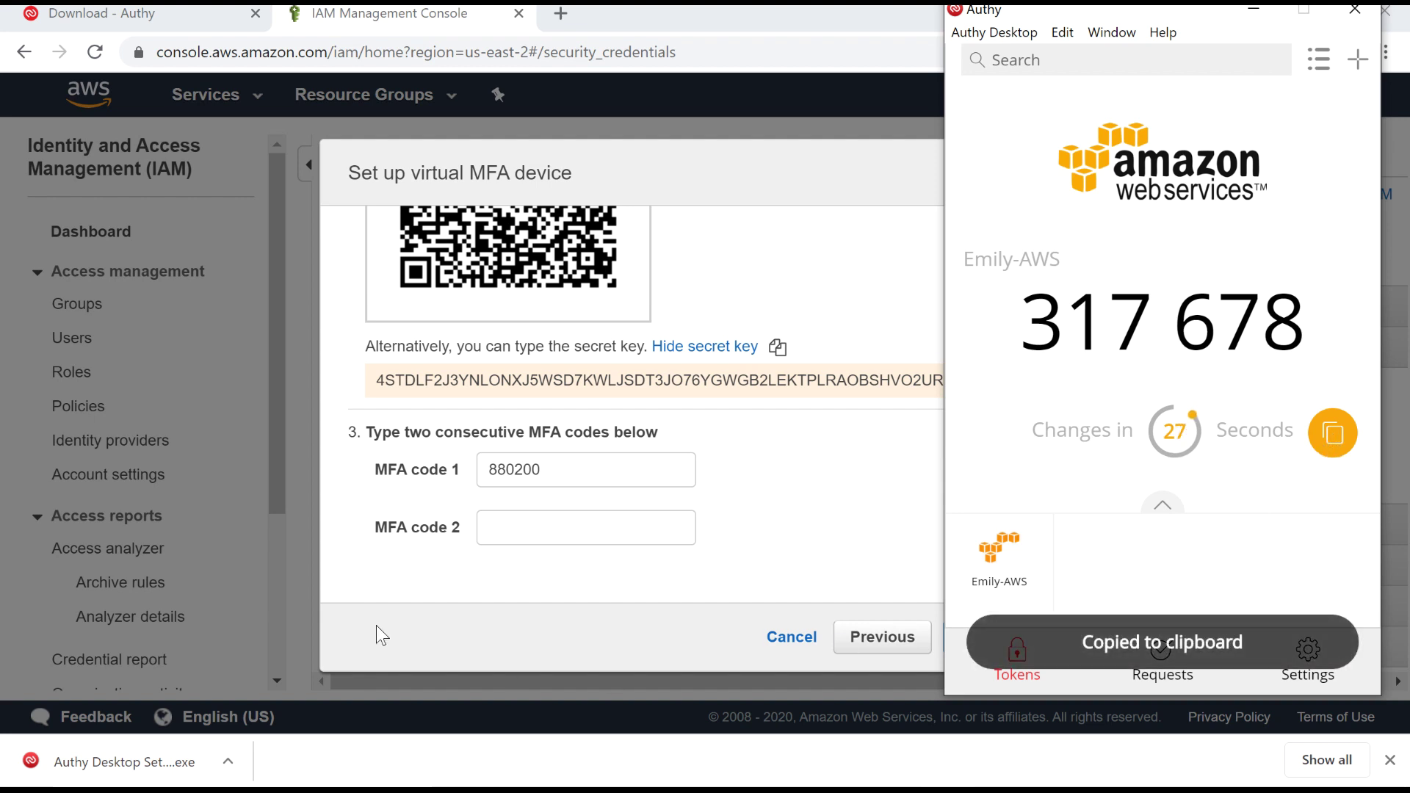
click(514, 517)
key(ctrl+v)
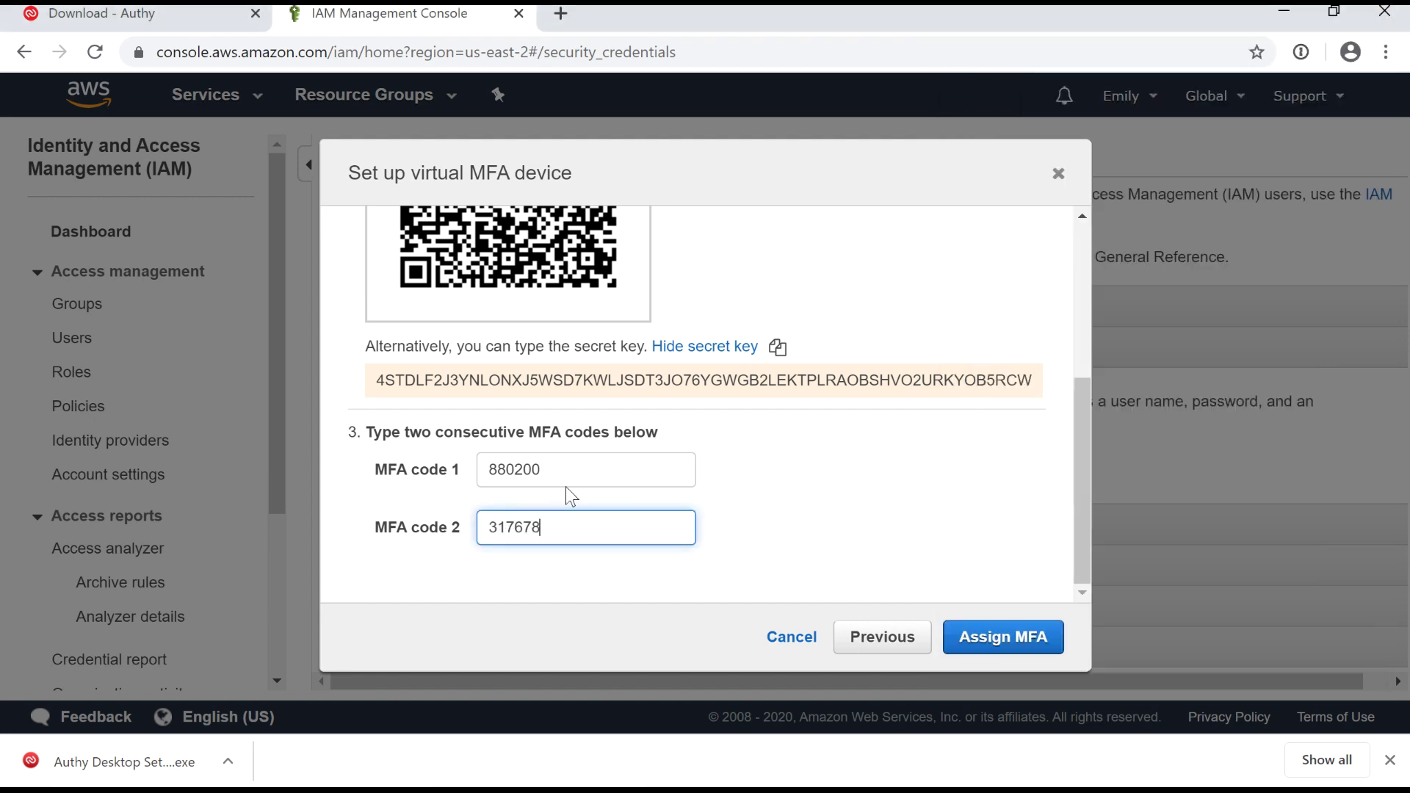
scroll(865, 498, up, 2)
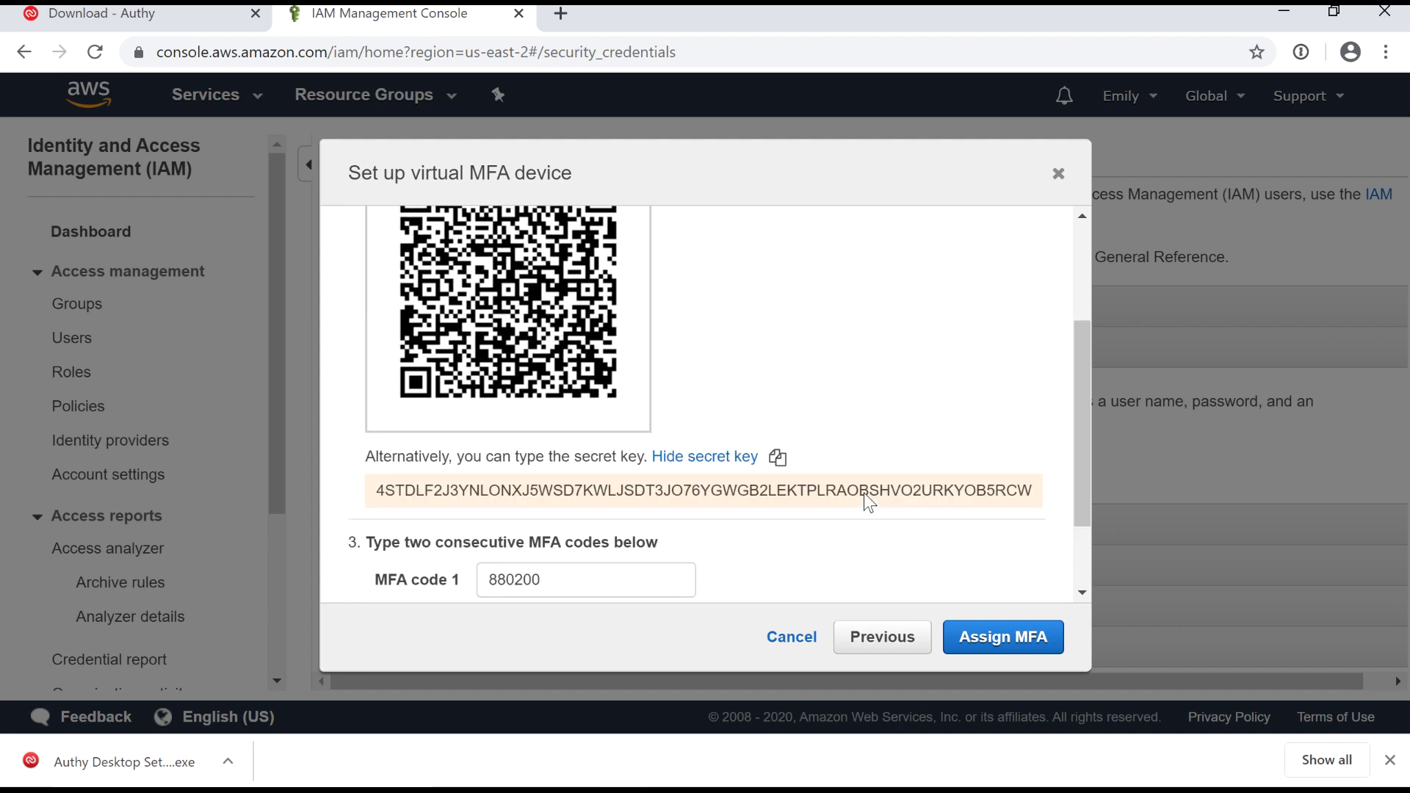
scroll(863, 491, down, 2)
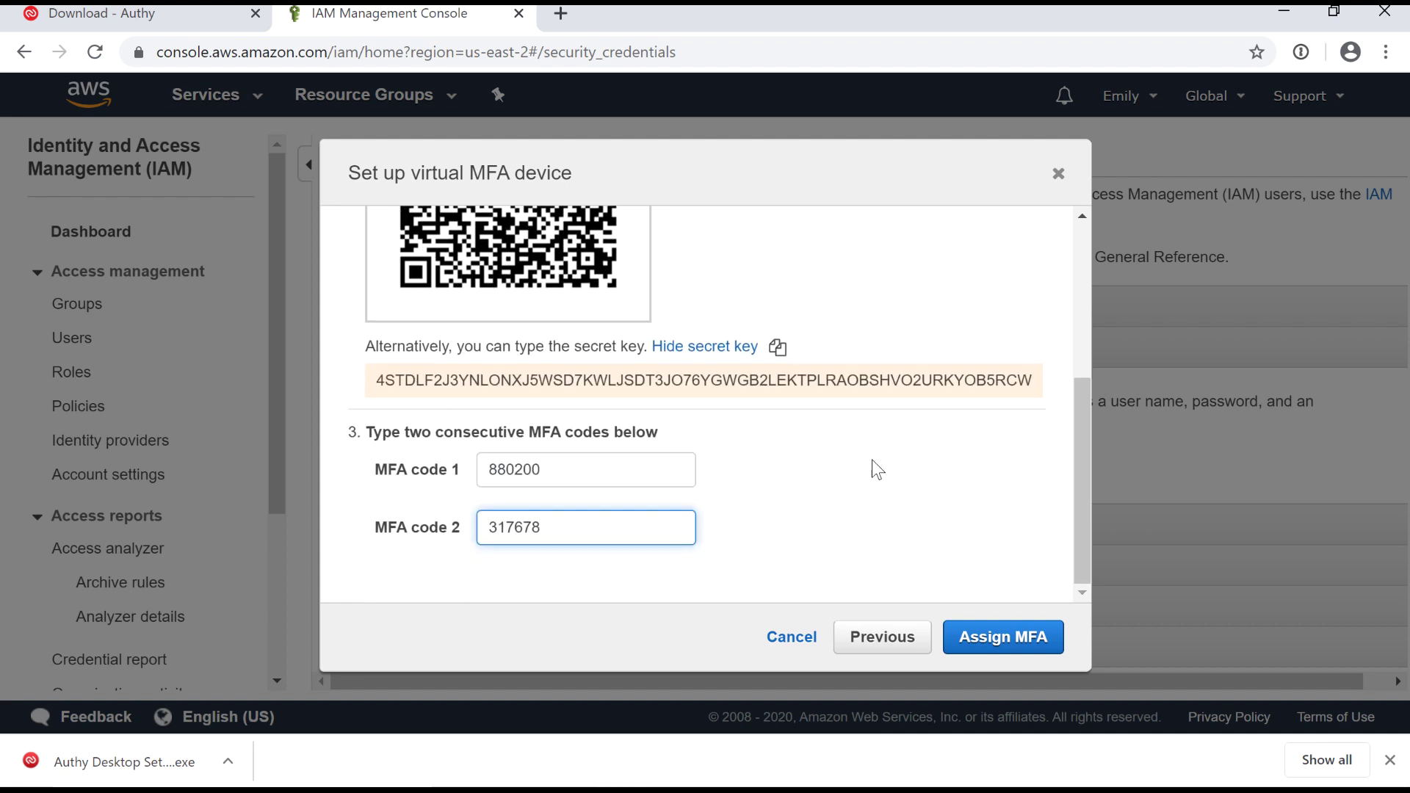
click(1002, 630)
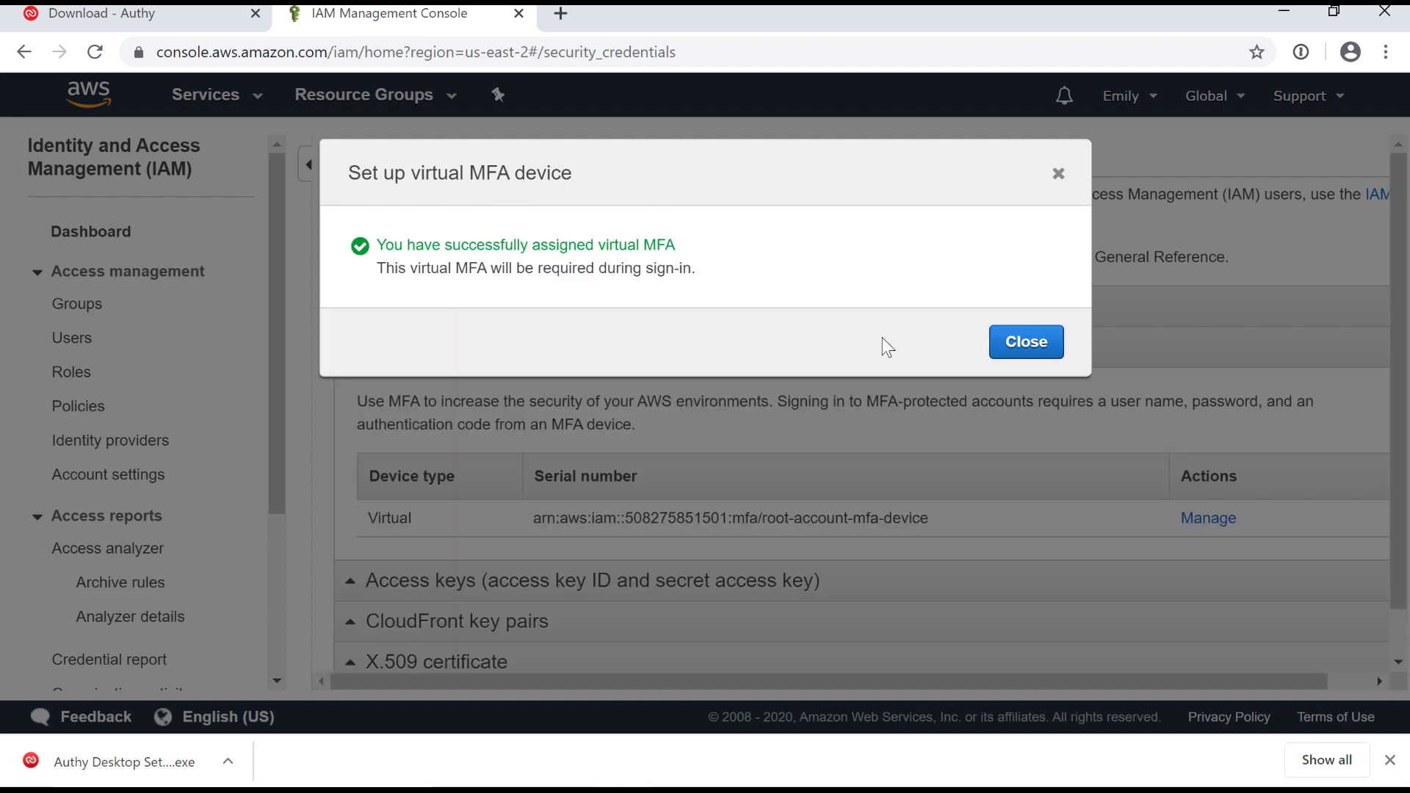
Close the MFA success message and return to the IAM dashboard, now showing 2 of 5 steps complete.
click(1025, 351)
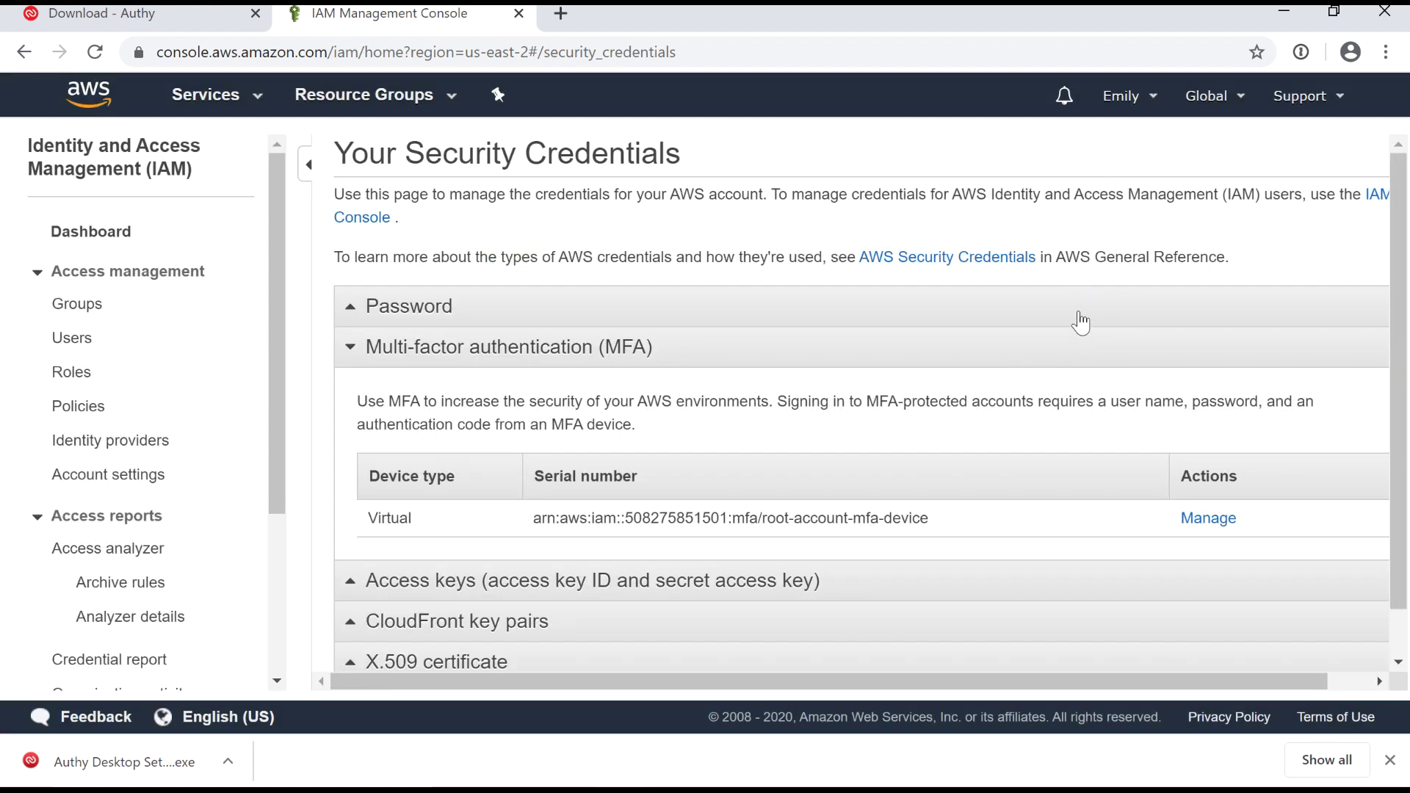
scroll(807, 345, down, 1)
scroll(582, 339, up, 1)
click(107, 236)
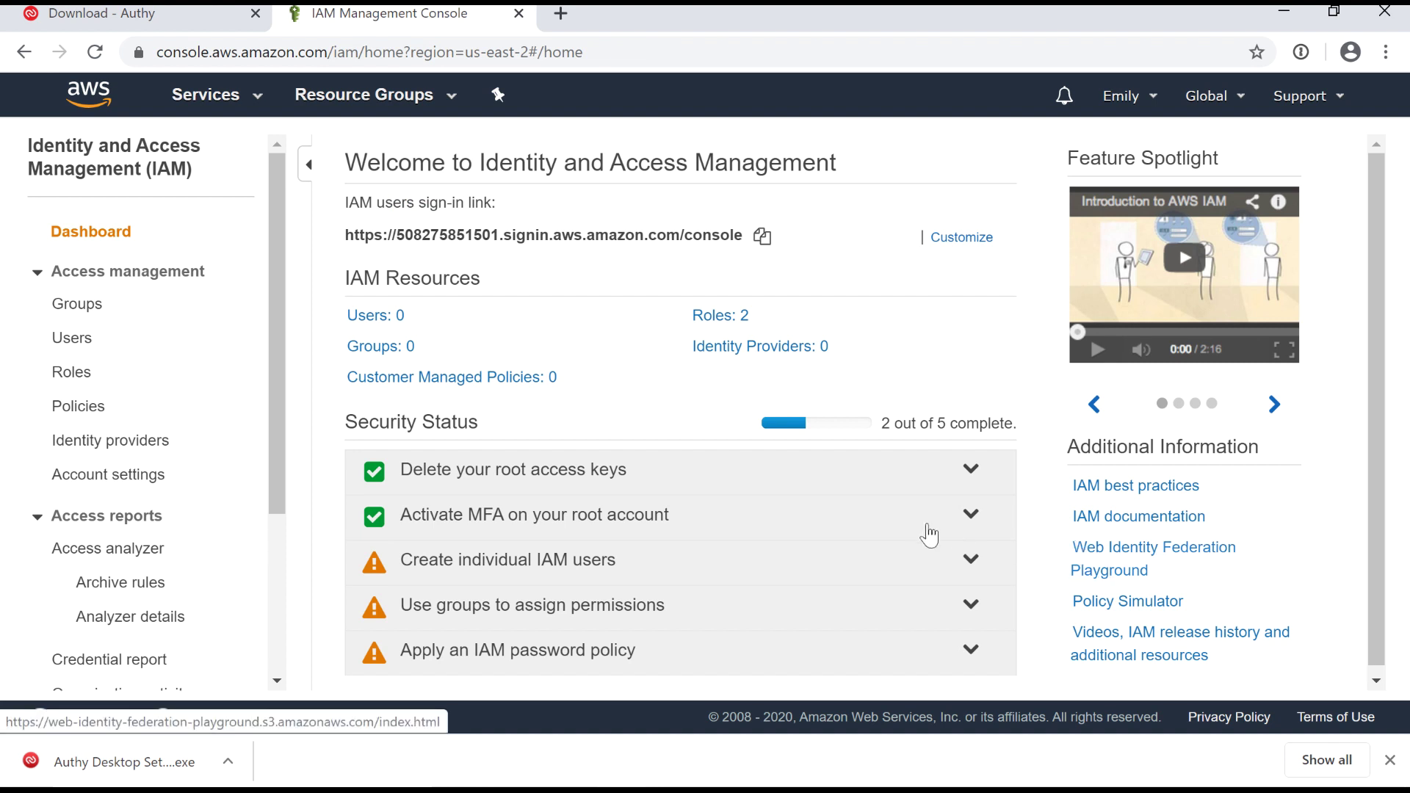